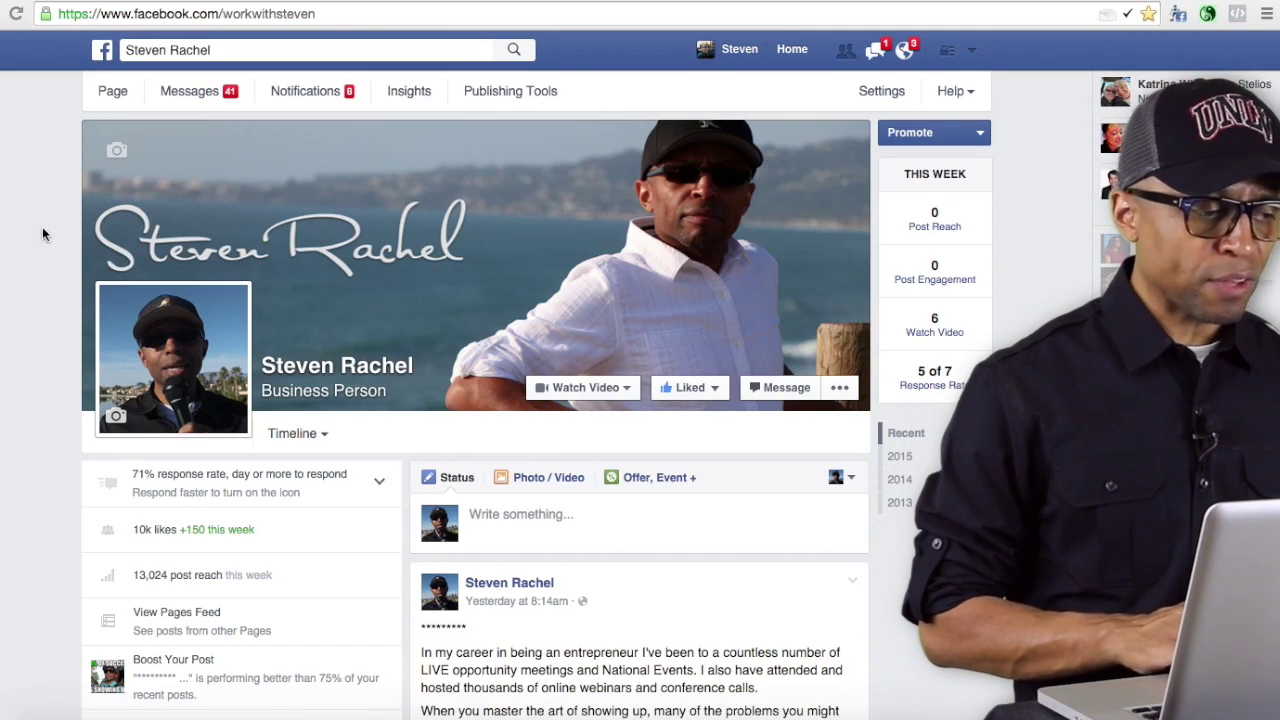
# Step: Examine the existing business Page from its cover photo through the About section, apps, timeline posts and visitor posts
pyautogui.scroll(-3, 47, 247)
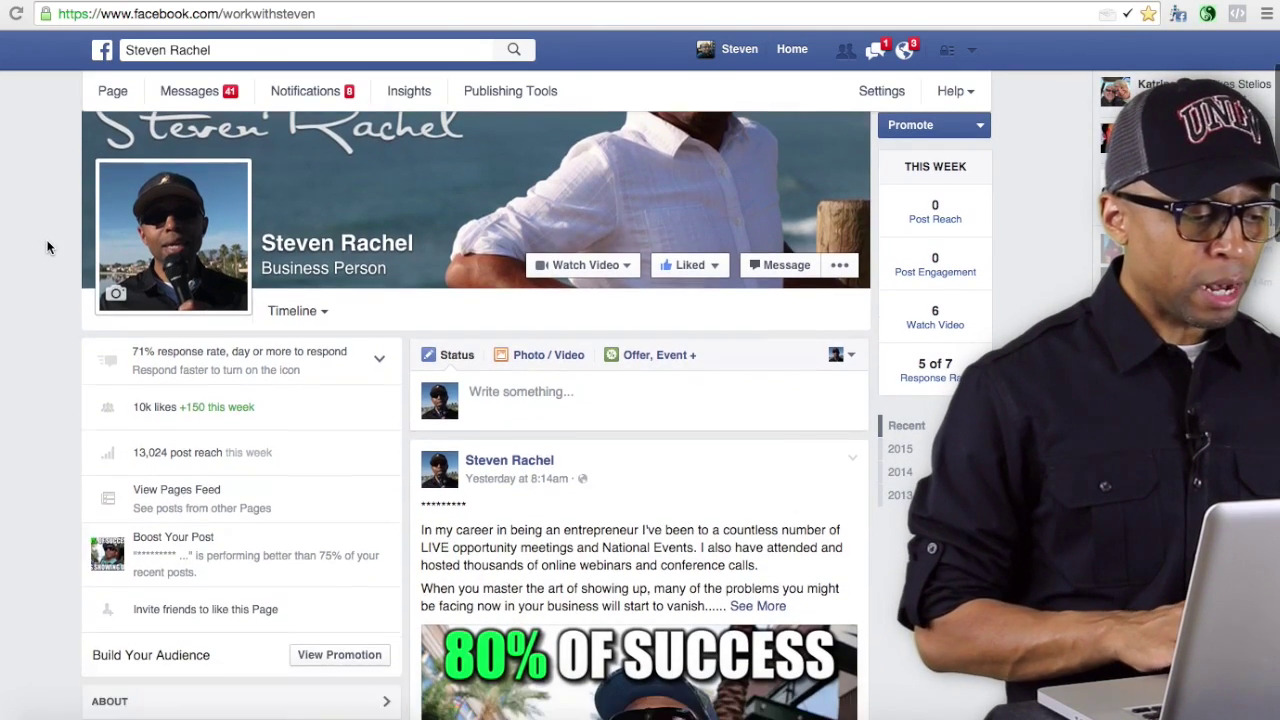
pyautogui.scroll(-8, 47, 247)
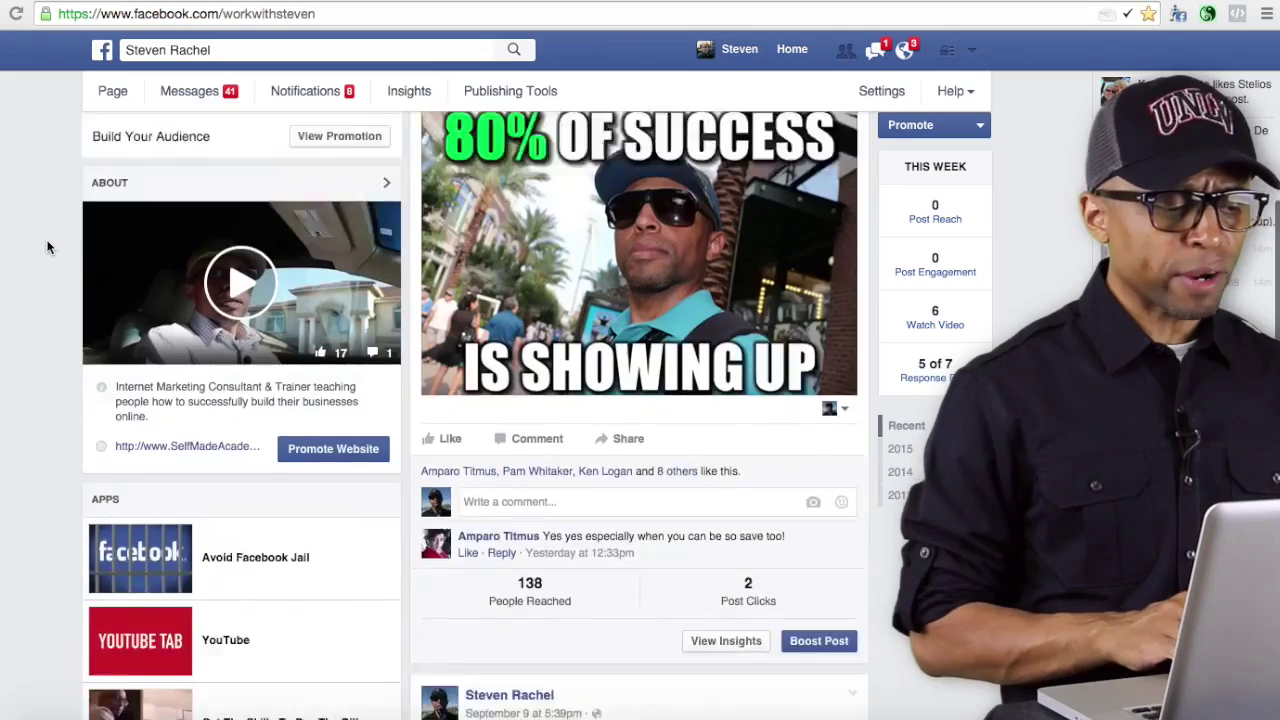
pyautogui.scroll(-3, 47, 247)
pyautogui.scroll(11, 47, 247)
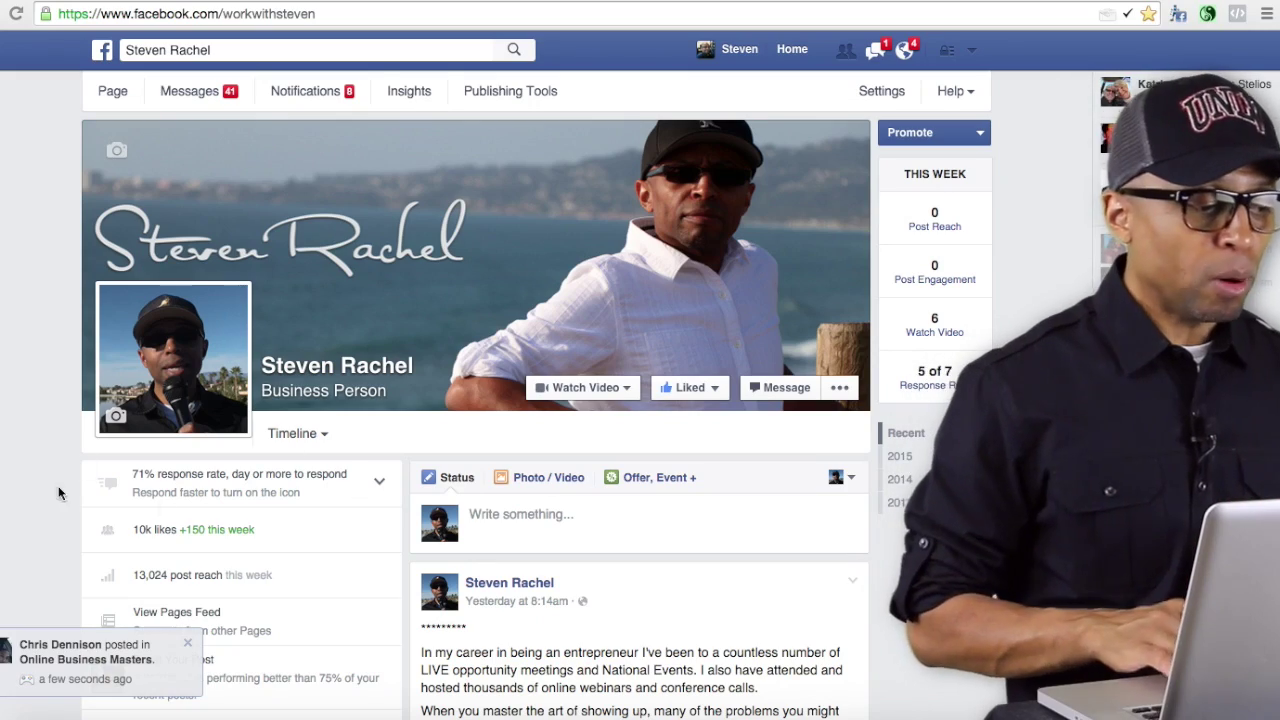
pyautogui.scroll(-7, 25, 332)
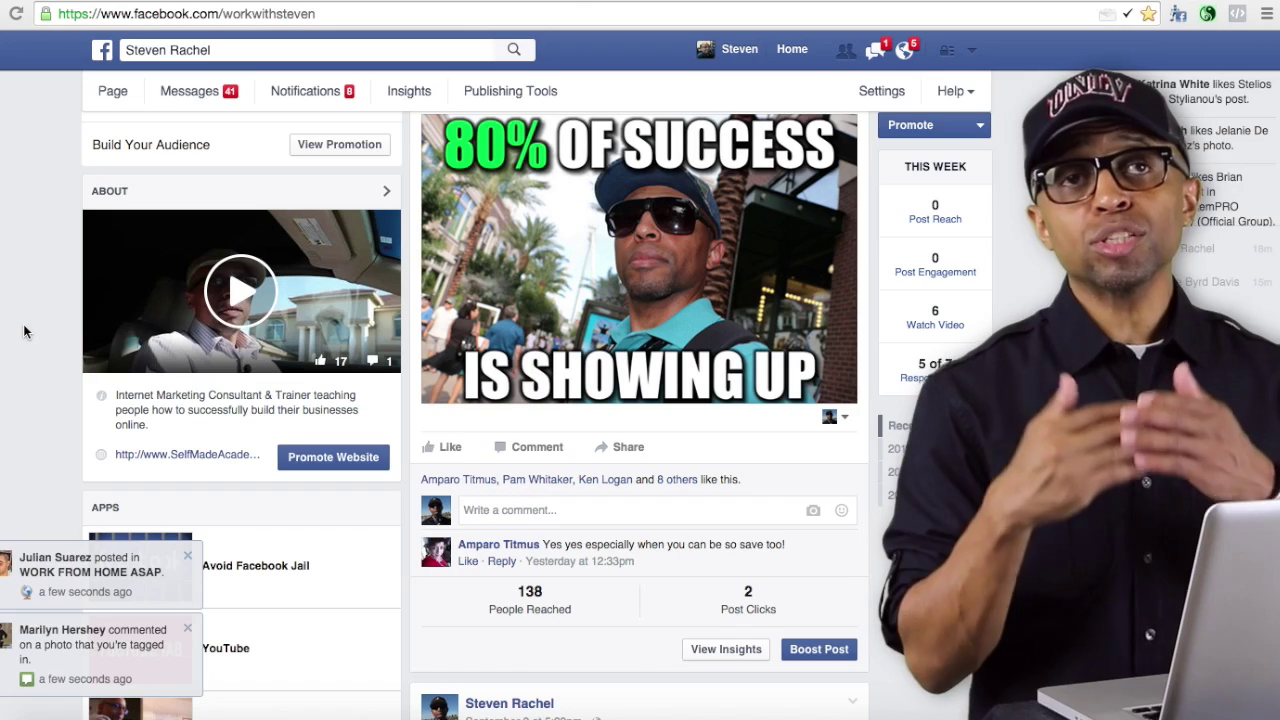
pyautogui.scroll(-12, 25, 332)
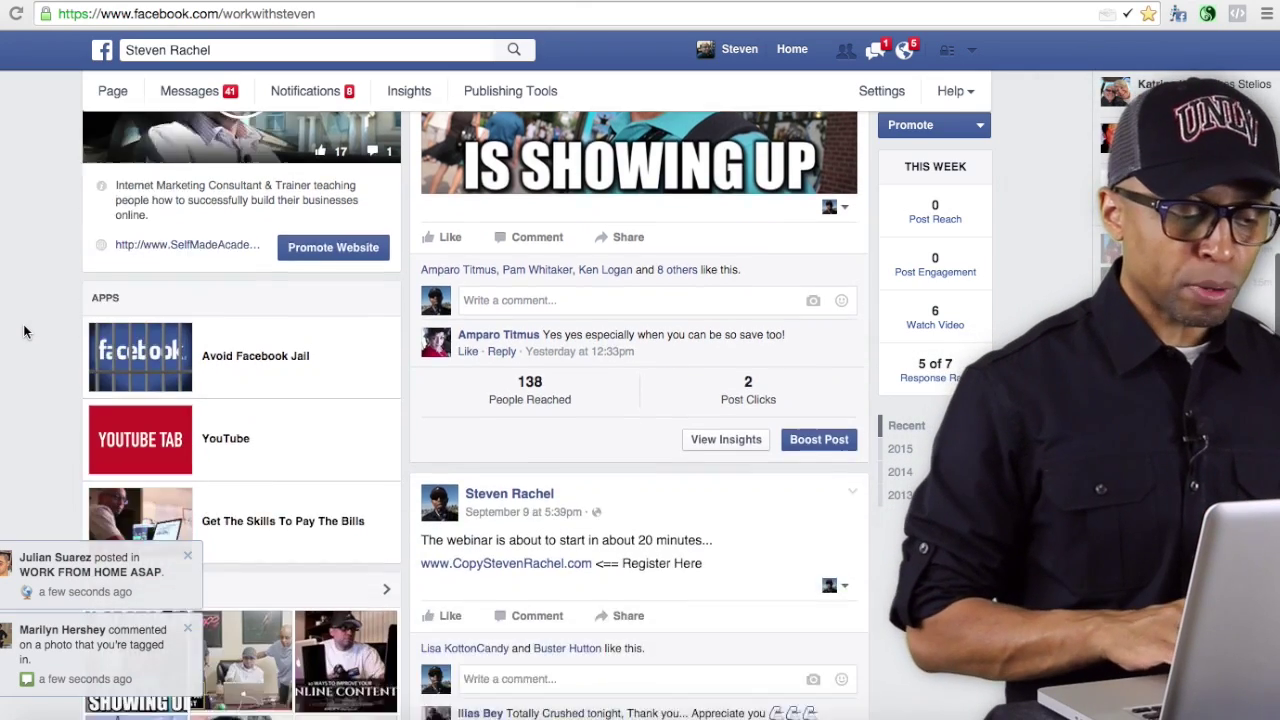
pyautogui.scroll(-1, 25, 332)
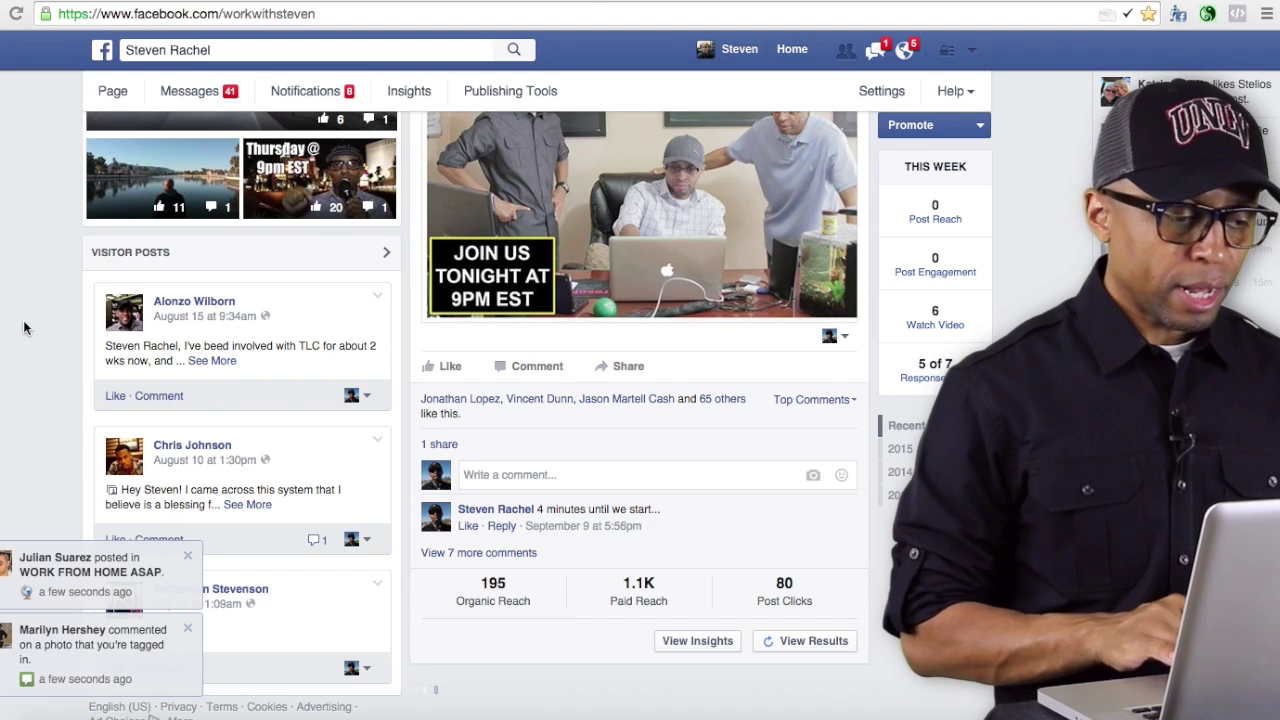
pyautogui.scroll(2, 25, 332)
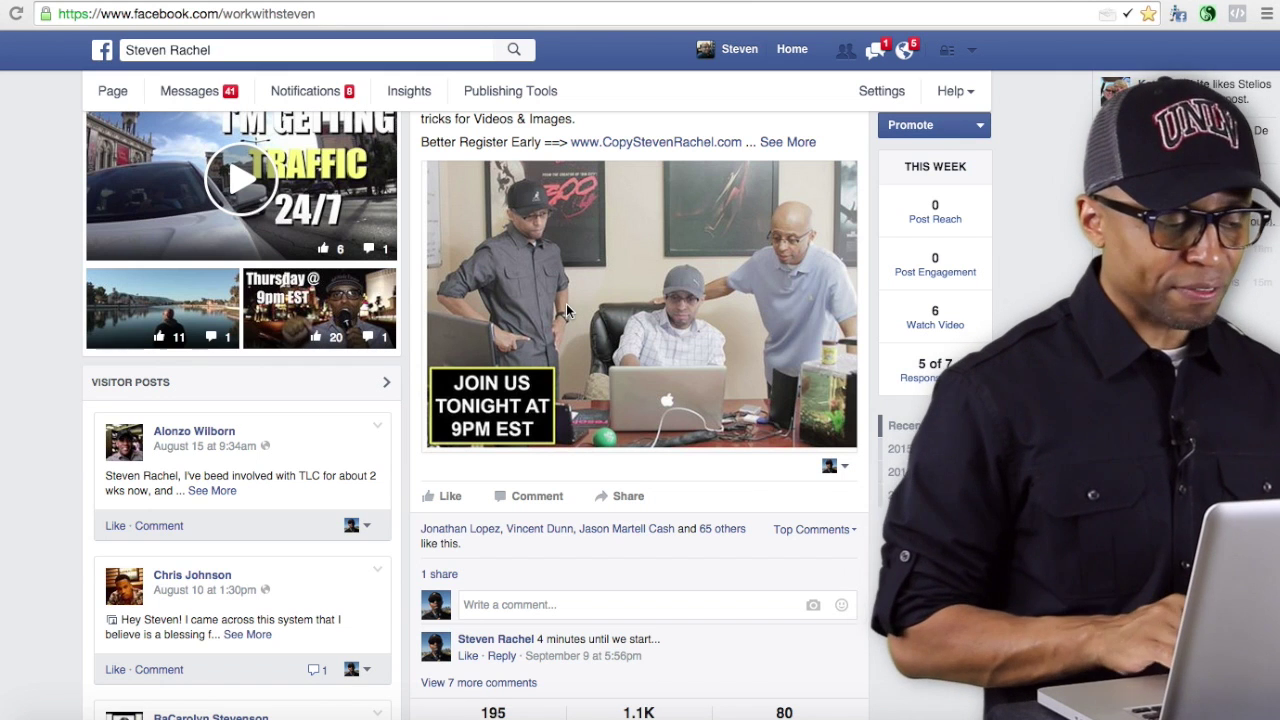
pyautogui.scroll(-1, 493, 390)
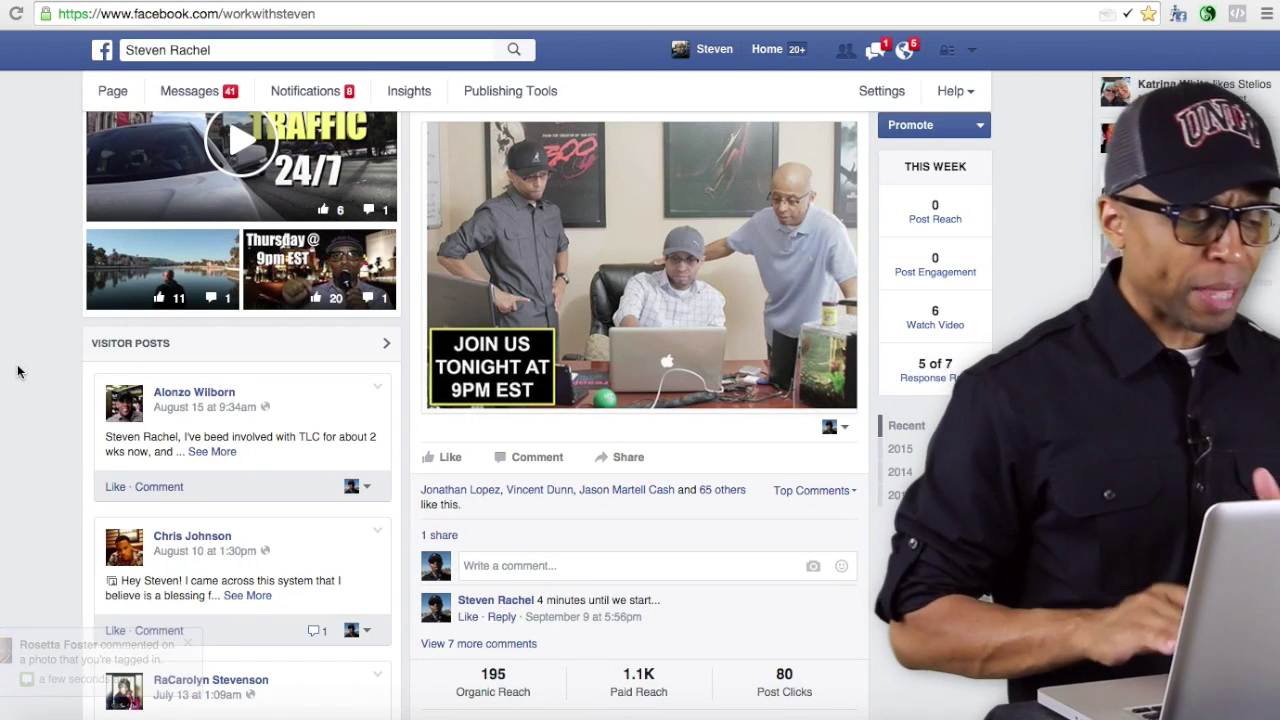
pyautogui.scroll(15, 24, 354)
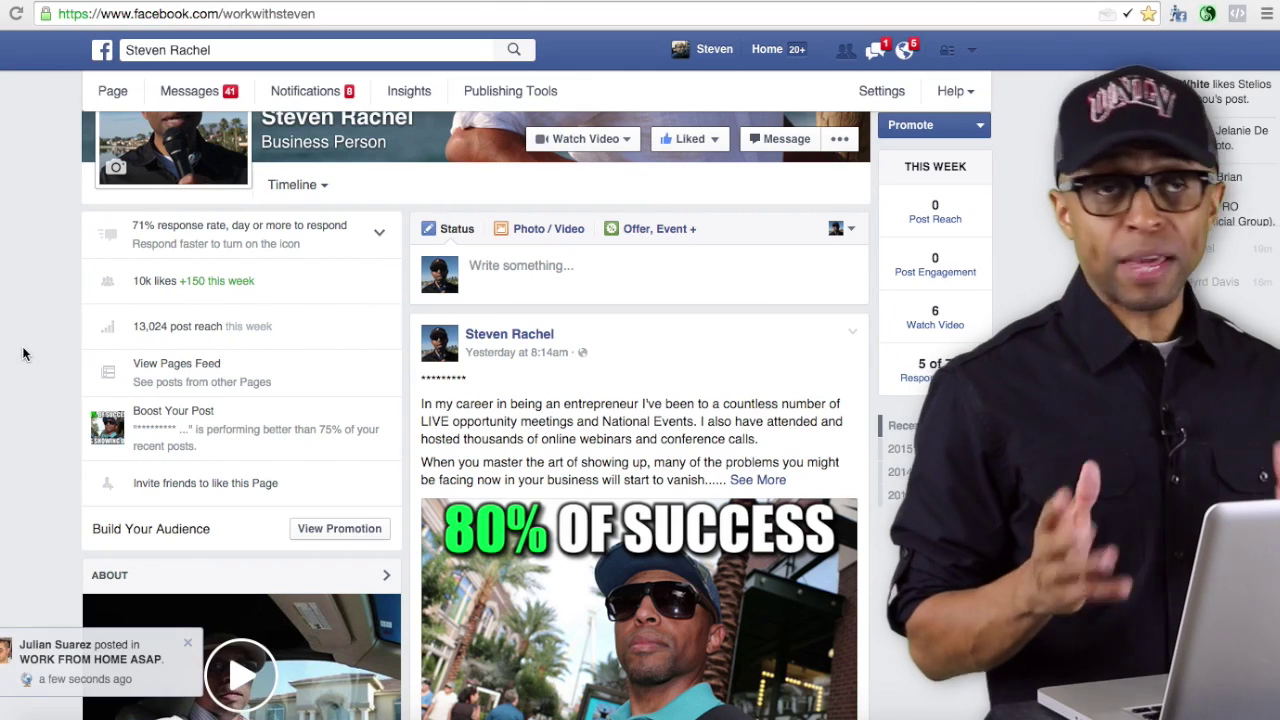
pyautogui.scroll(5, 25, 353)
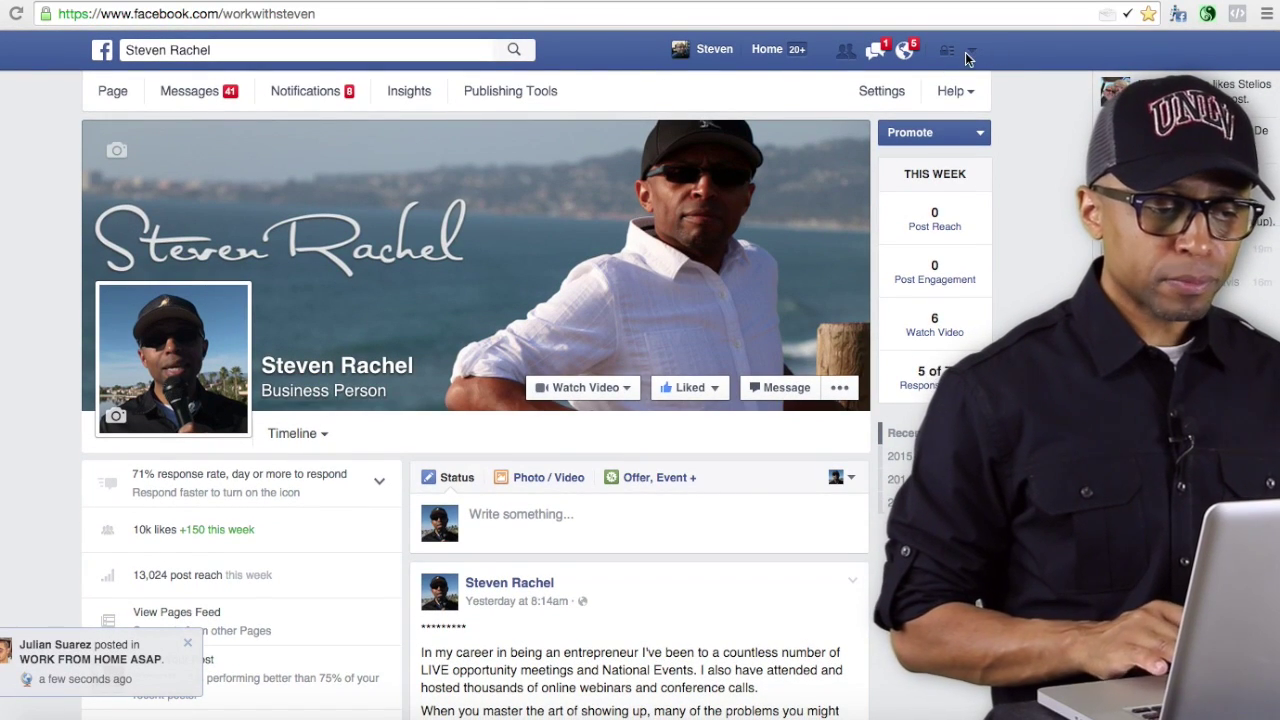
# Step: Log out of the current account and log in to the second account with its saved e-mail and password
pyautogui.click(968, 54)
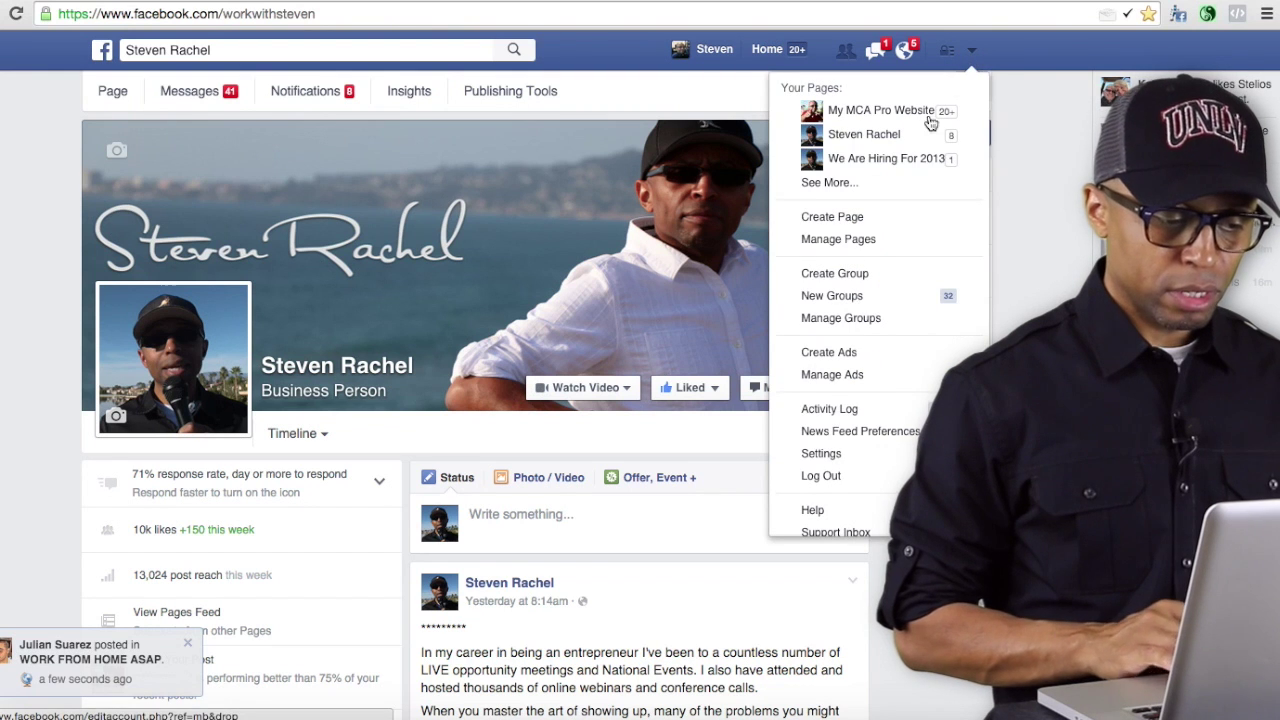
pyautogui.click(828, 477)
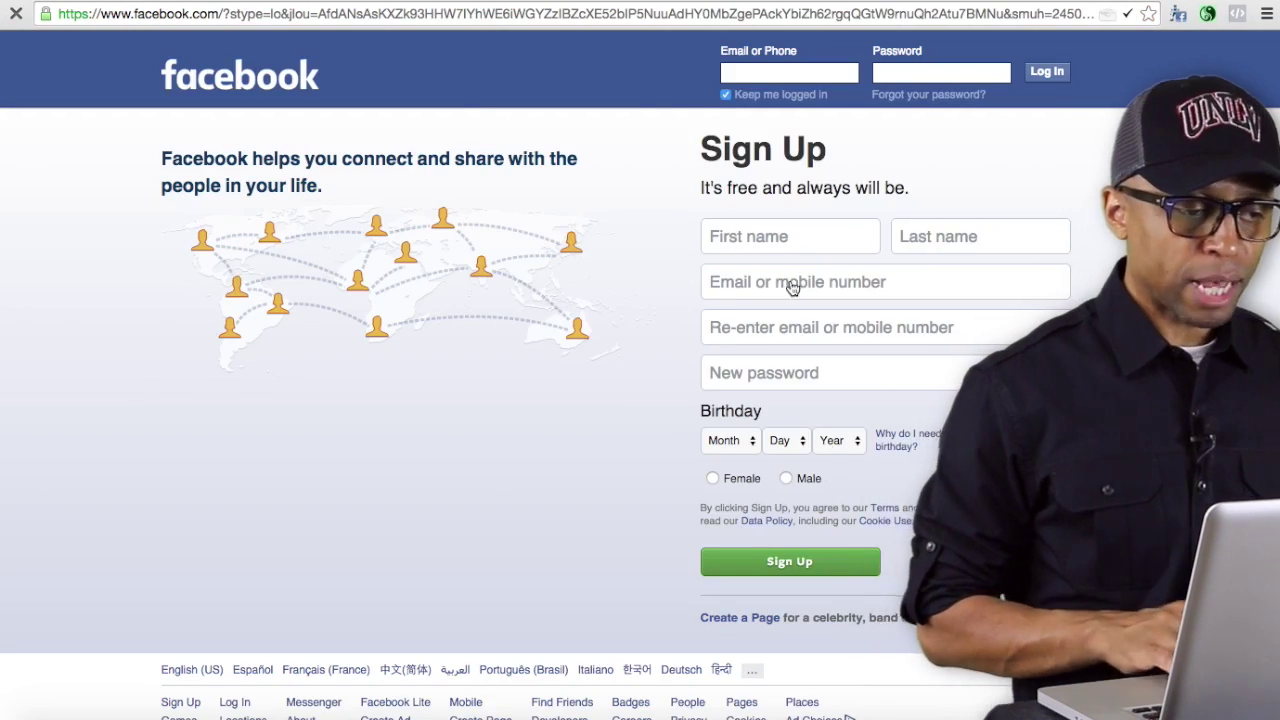
pyautogui.click(760, 72)
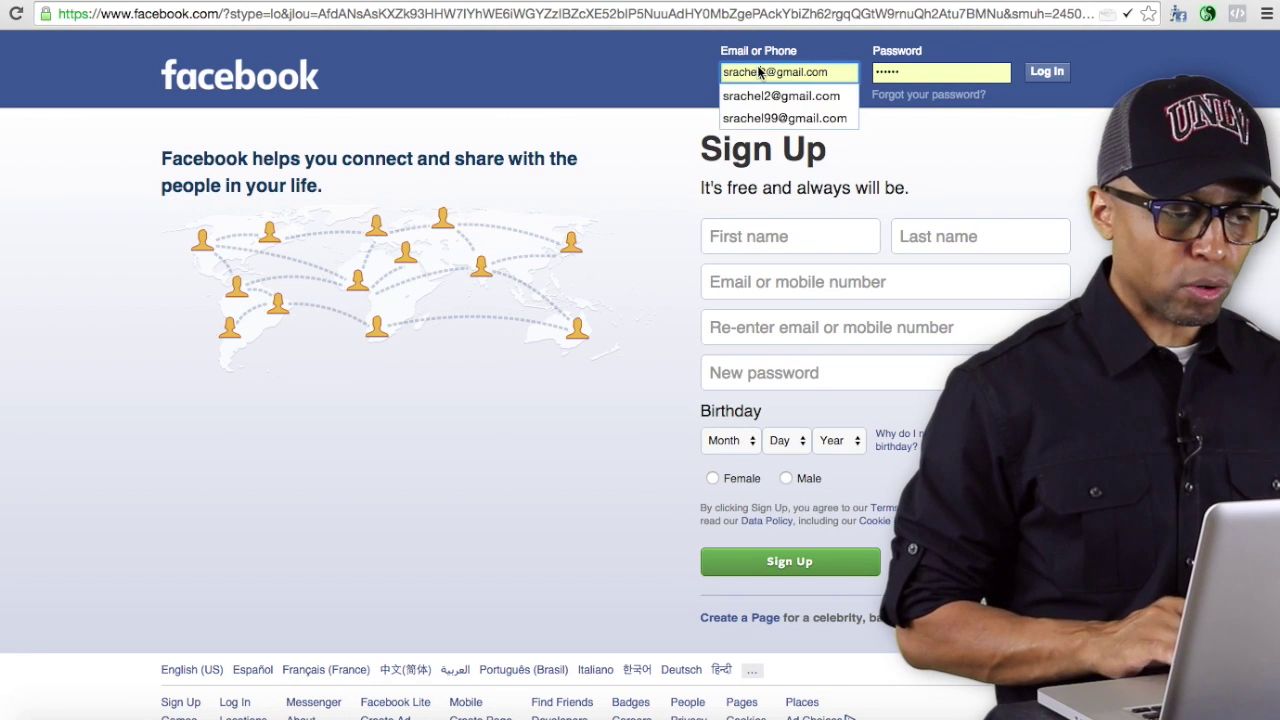
pyautogui.click(785, 118)
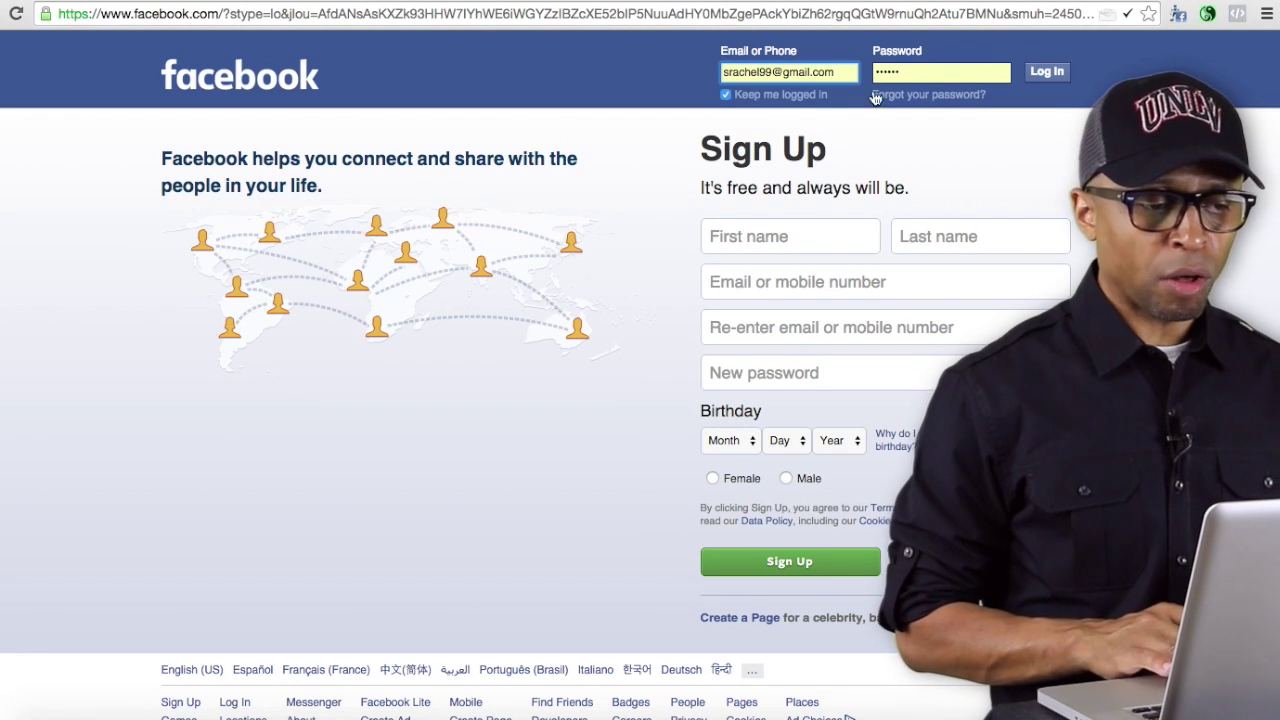
pyautogui.click(1036, 74)
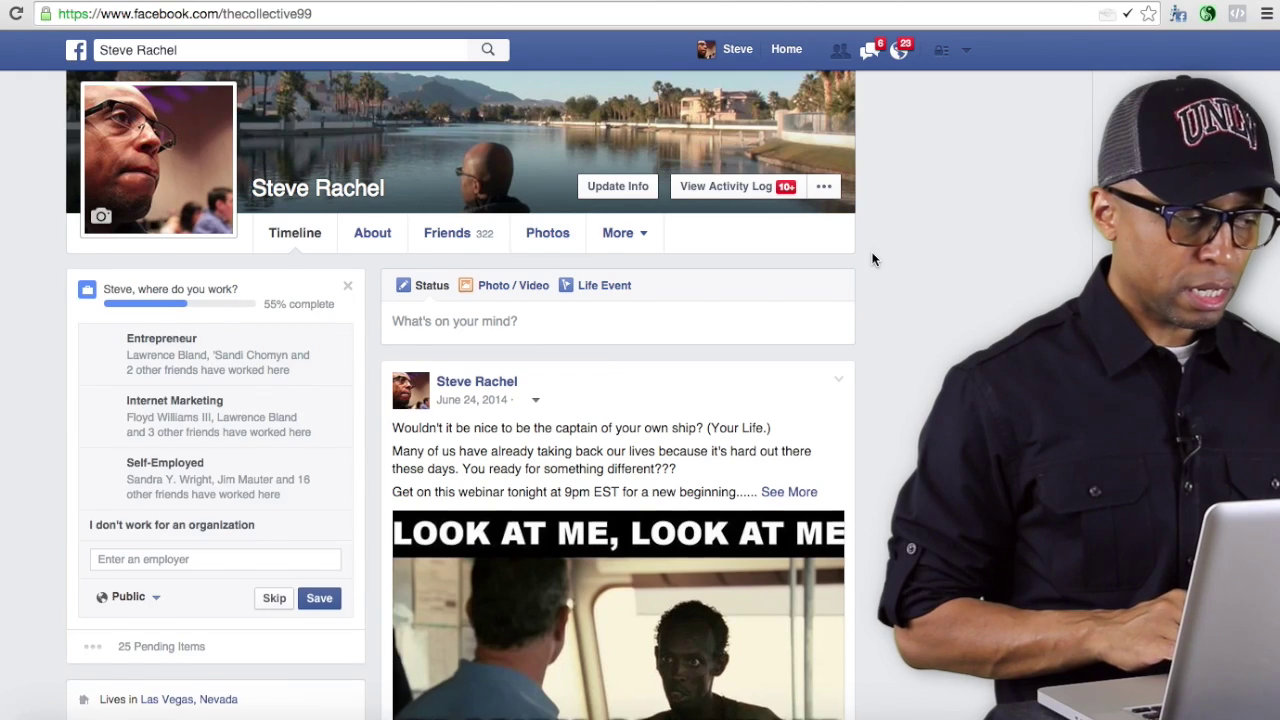
# Step: Examine the second account's personal profile, including its cover photo, intro details, friends and timeline posts
pyautogui.scroll(-1, 872, 253)
pyautogui.scroll(-3, 872, 253)
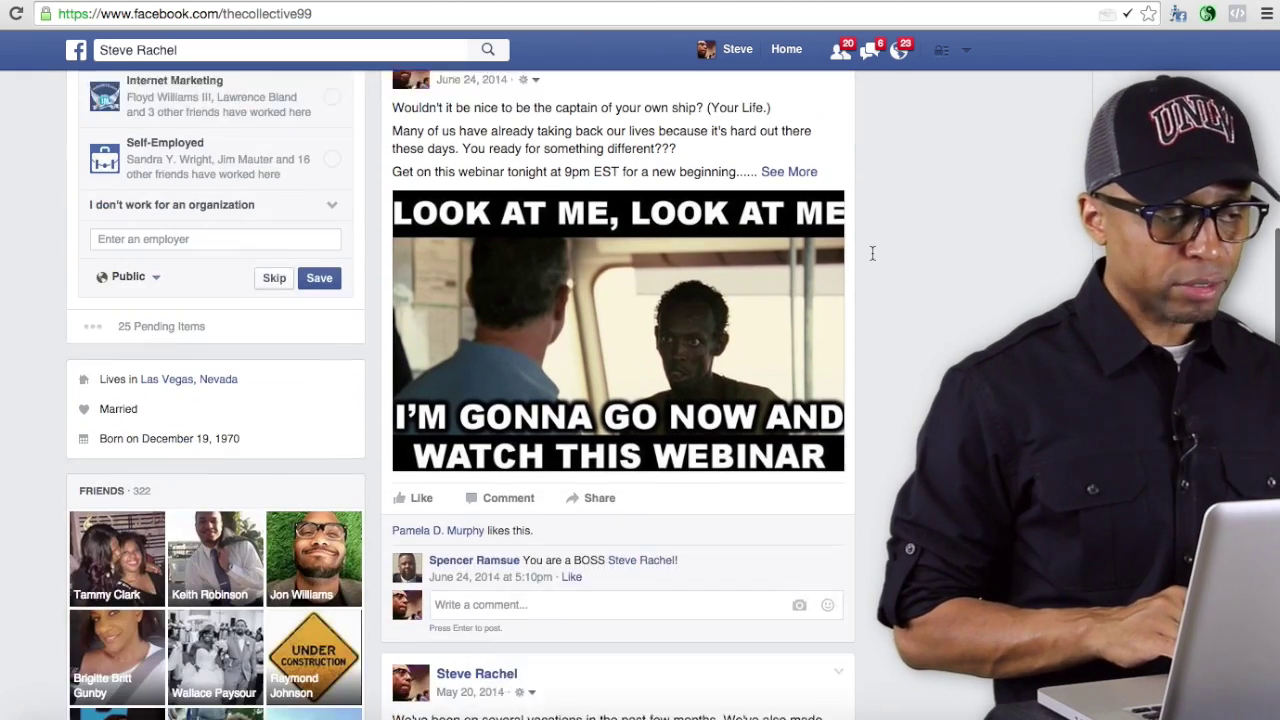
pyautogui.scroll(6, 872, 253)
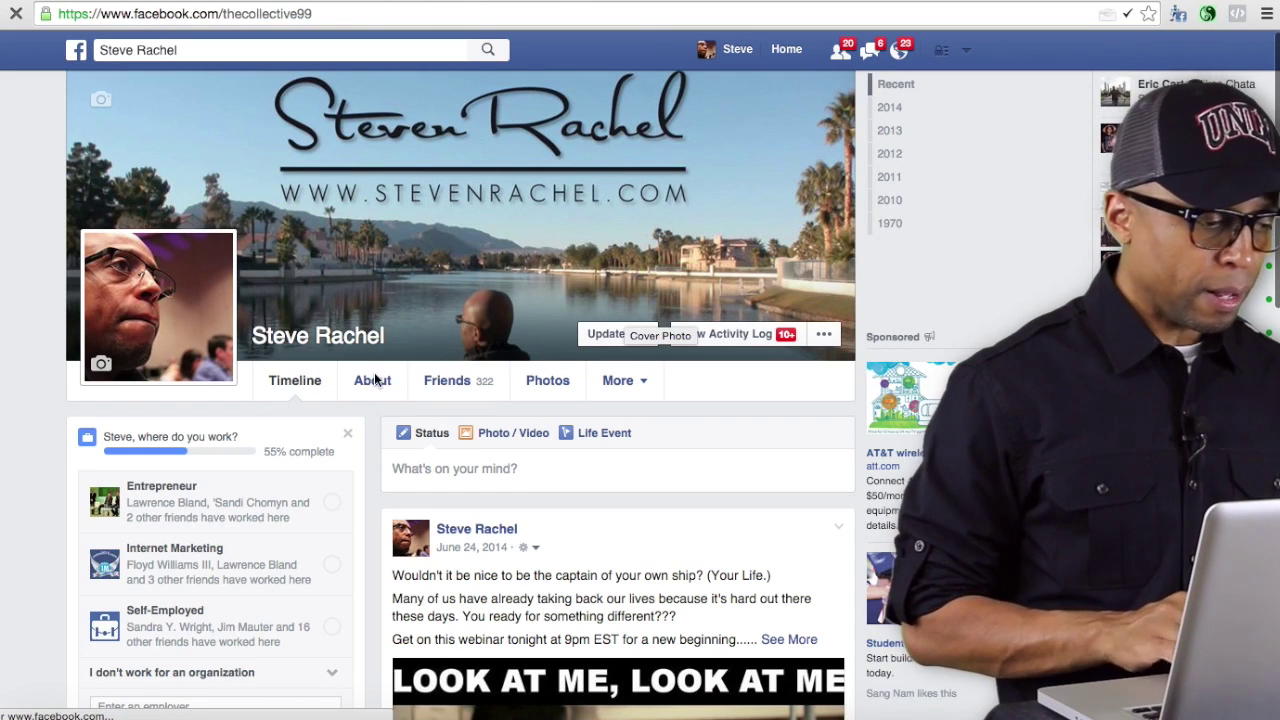
pyautogui.scroll(-2, 50, 391)
pyautogui.scroll(-4, 53, 391)
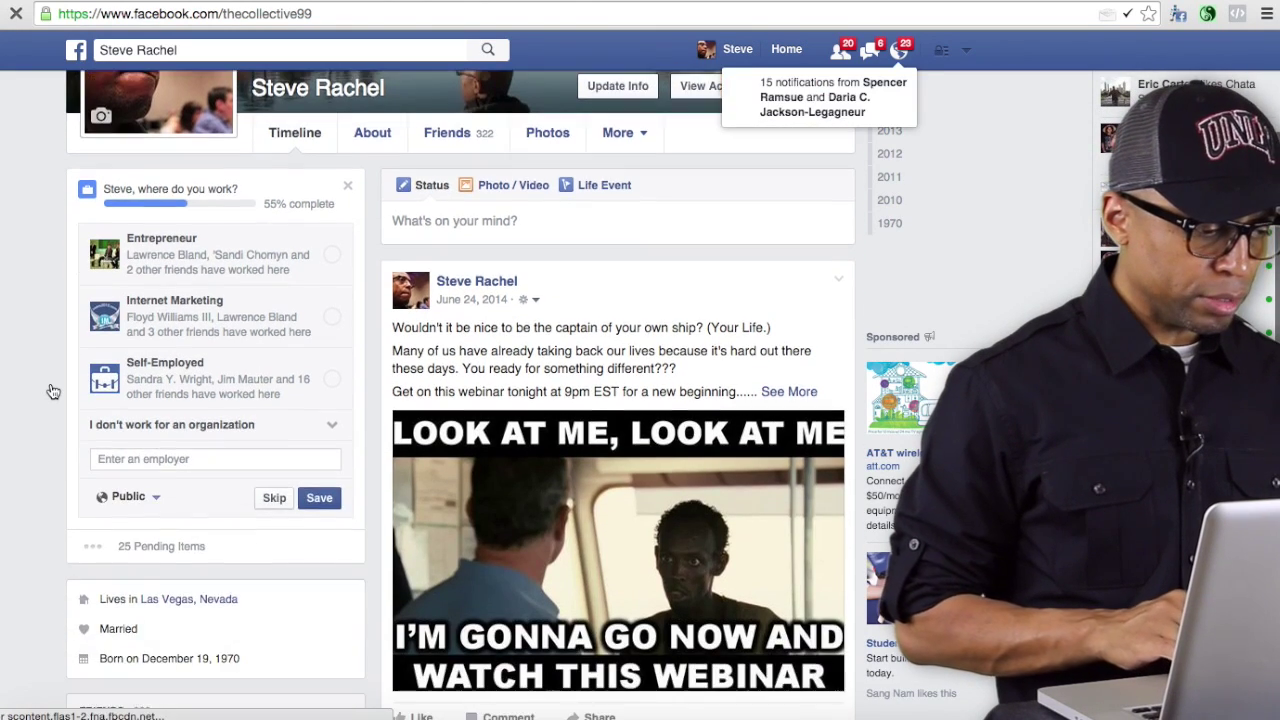
pyautogui.scroll(4, 52, 390)
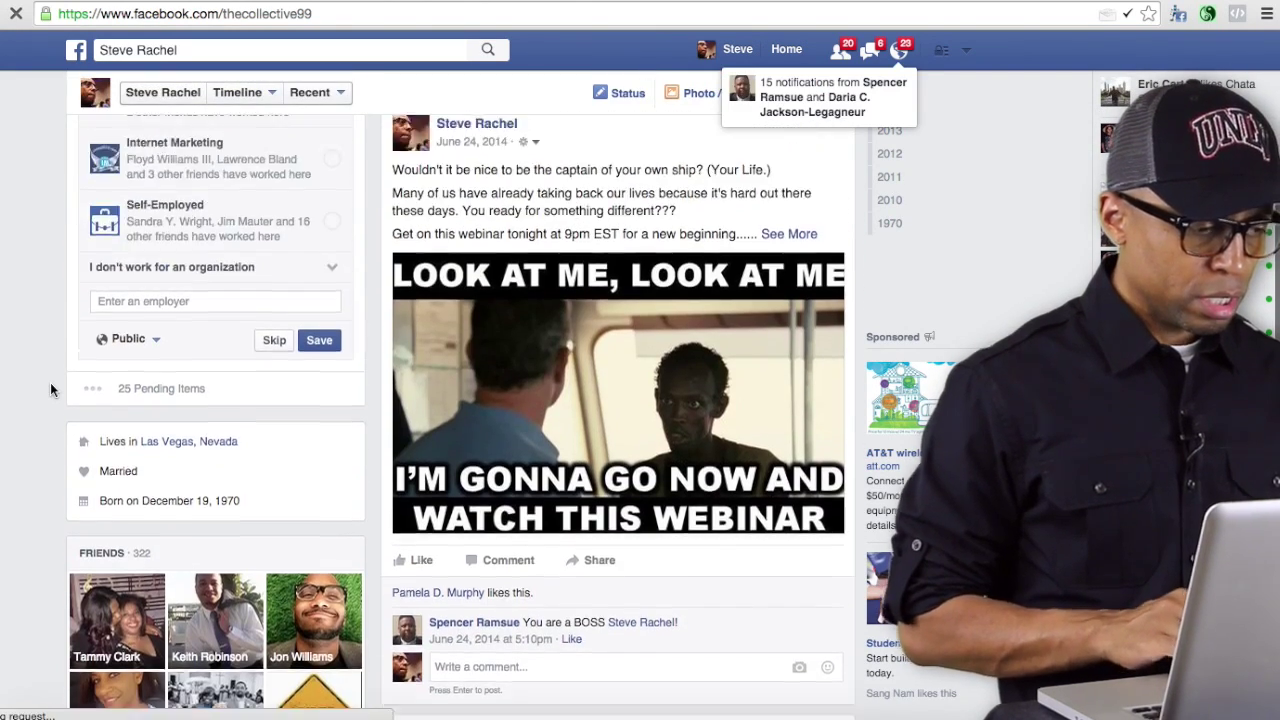
pyautogui.scroll(2, 52, 390)
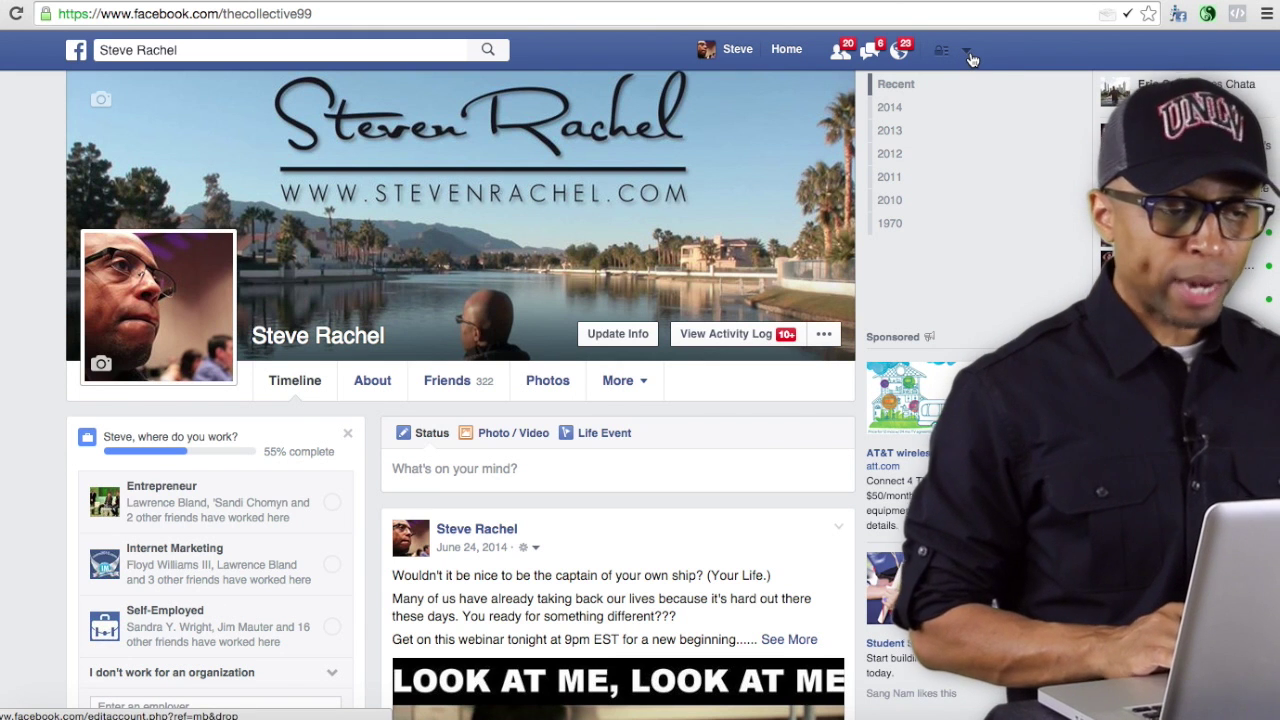
# Step: Start creating a new Page of the type Artist, Band or Public Figure with the category Business Person
pyautogui.click(967, 52)
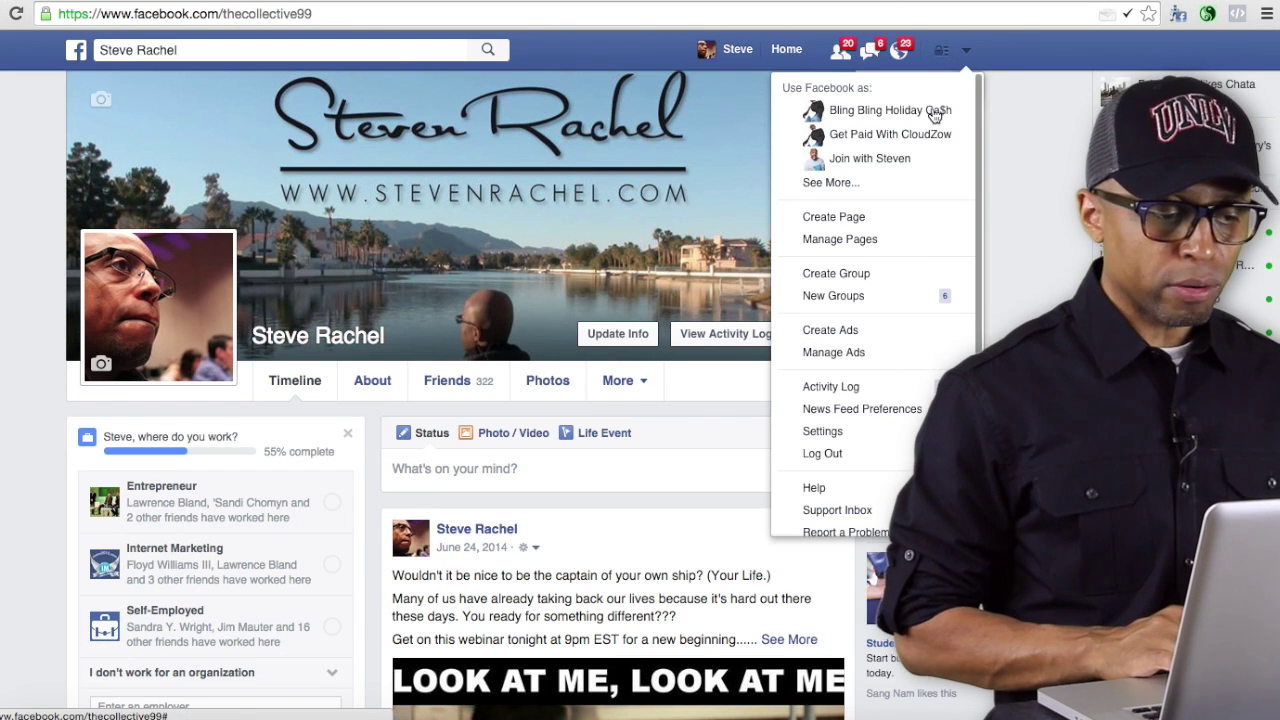
pyautogui.click(891, 227)
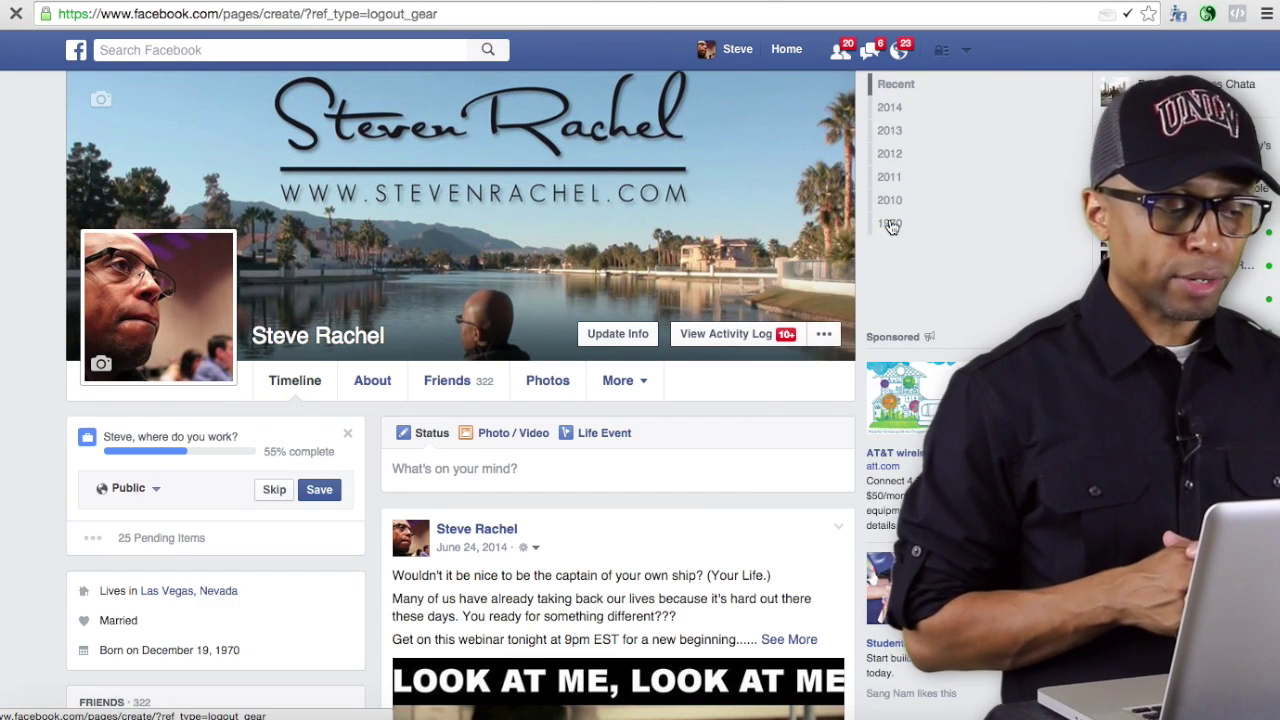
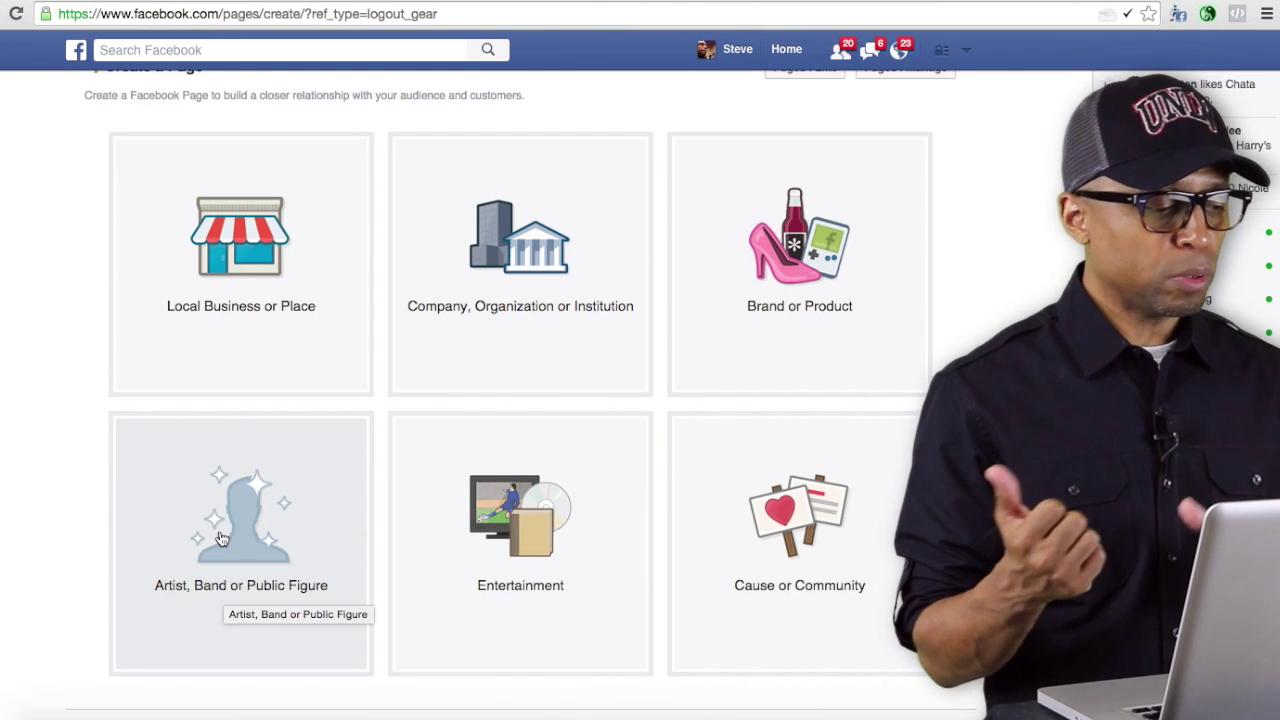
pyautogui.click(256, 536)
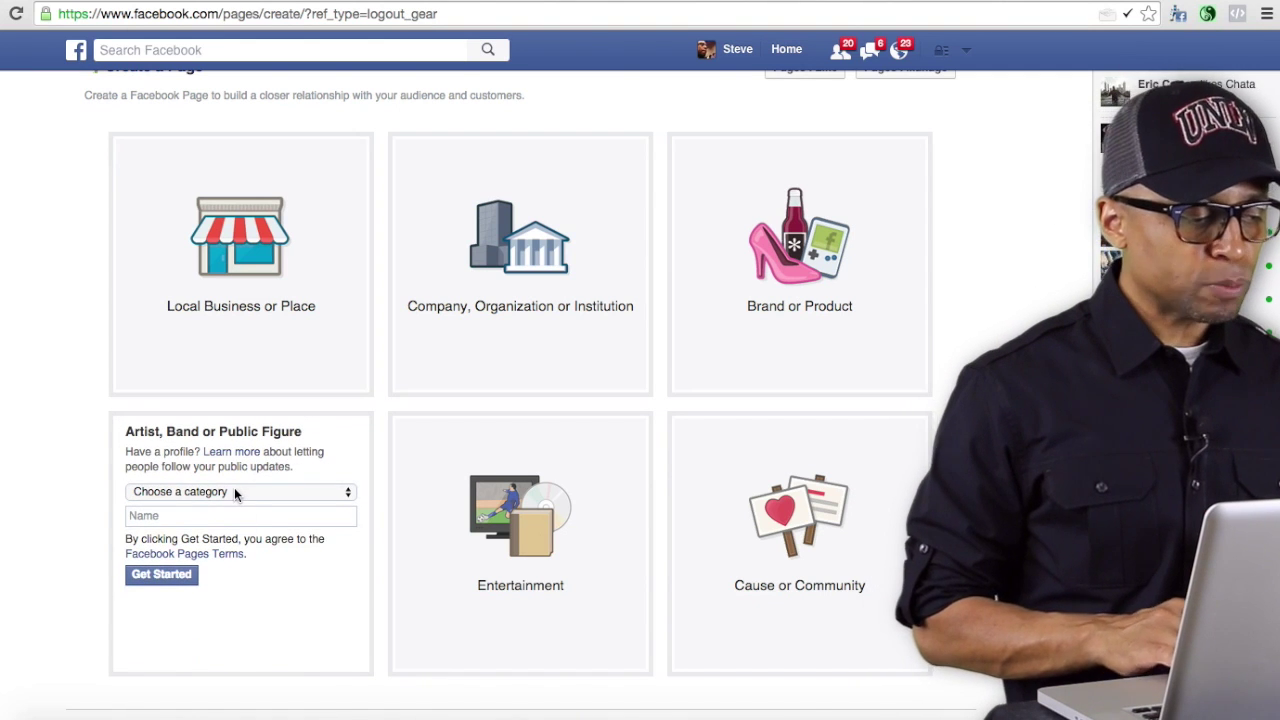
pyautogui.click(234, 490)
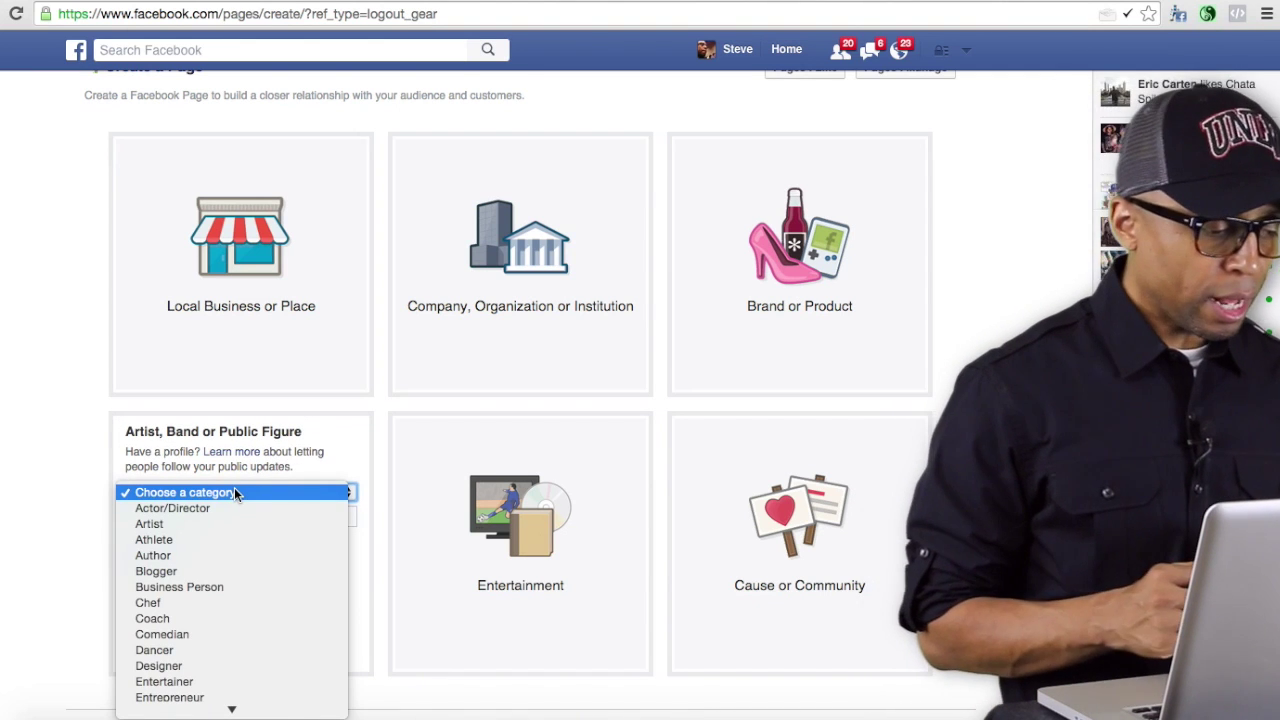
pyautogui.click(247, 587)
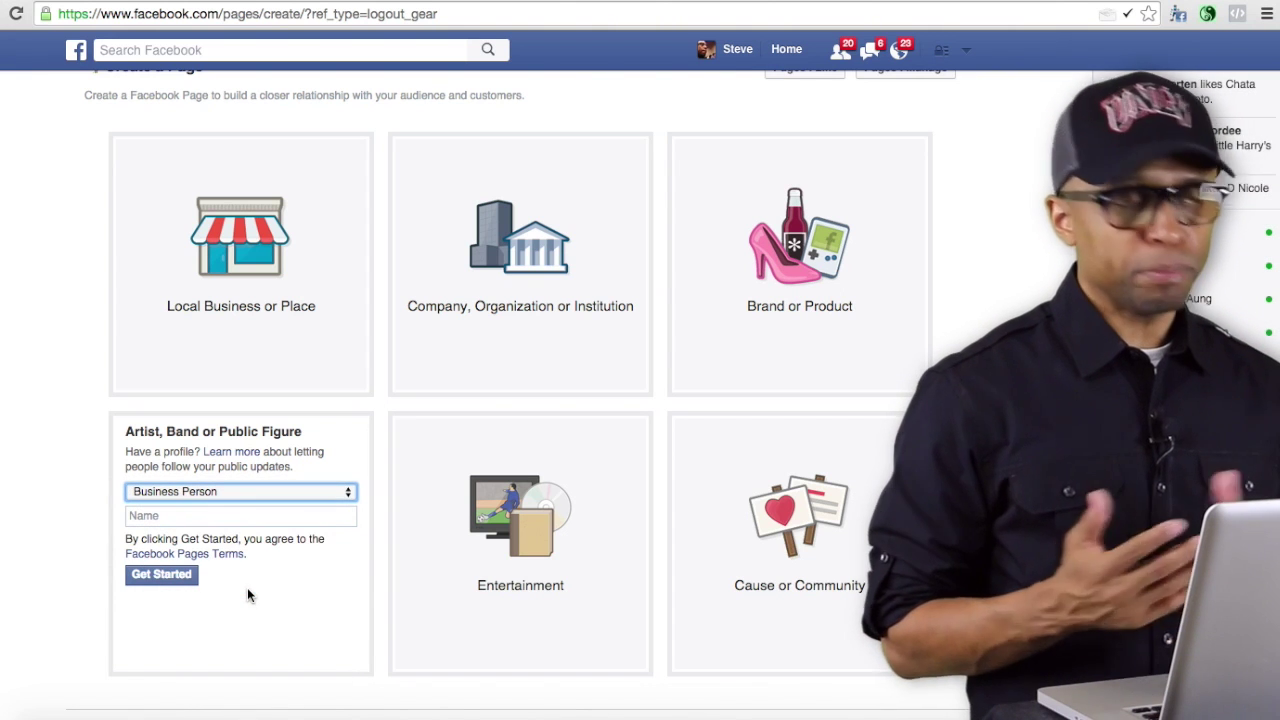
# Step: Name the new Page Test Account and create it to begin its setup
pyautogui.click(160, 513)
pyautogui.write('T')
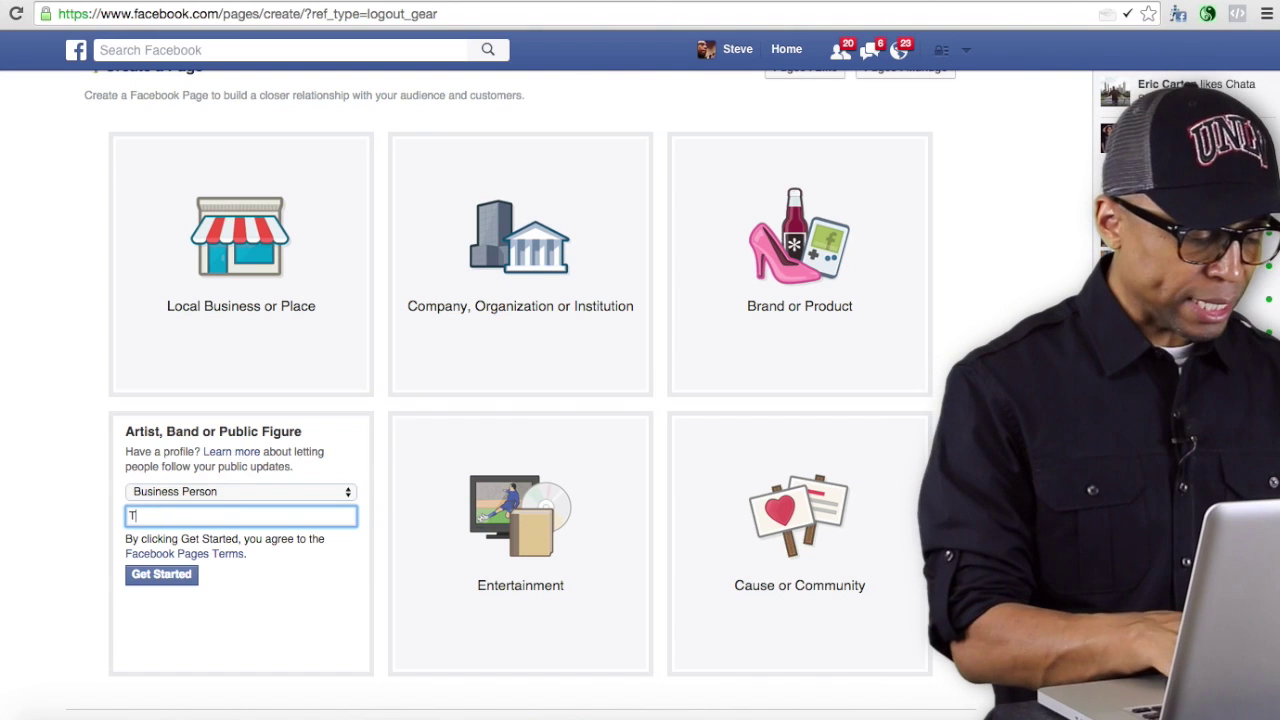
pyautogui.write('est Account')
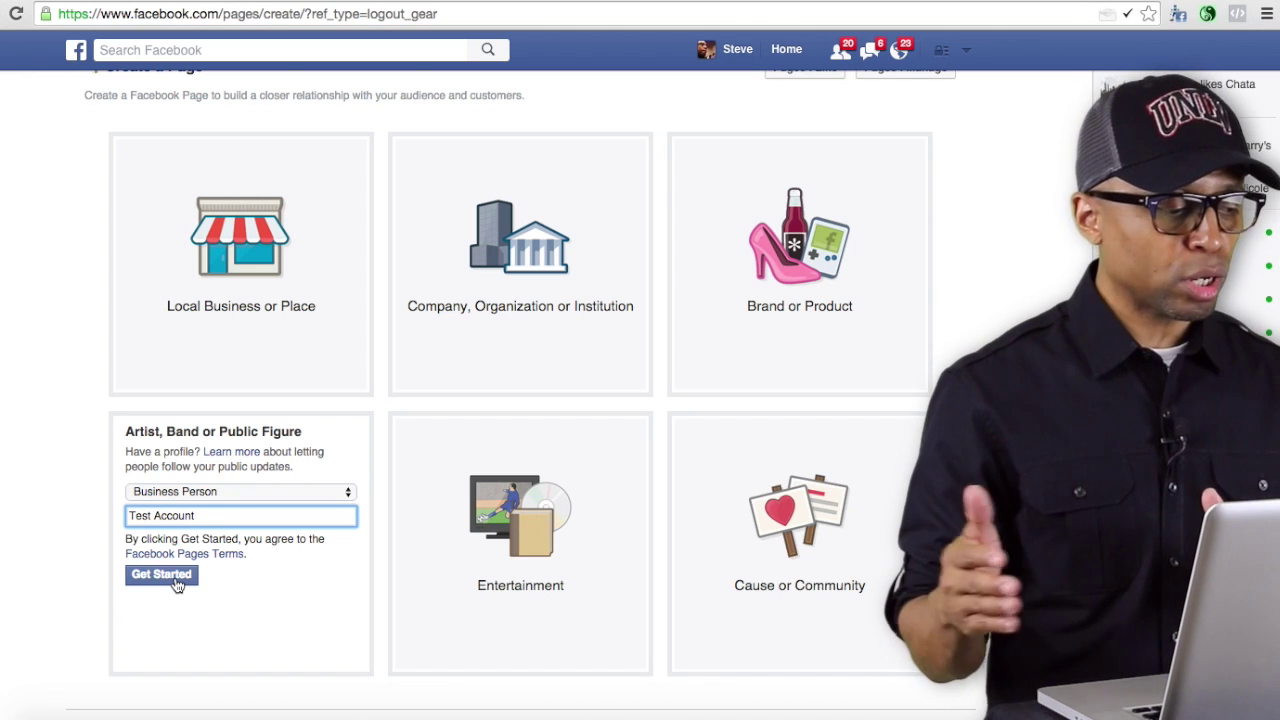
pyautogui.click(174, 575)
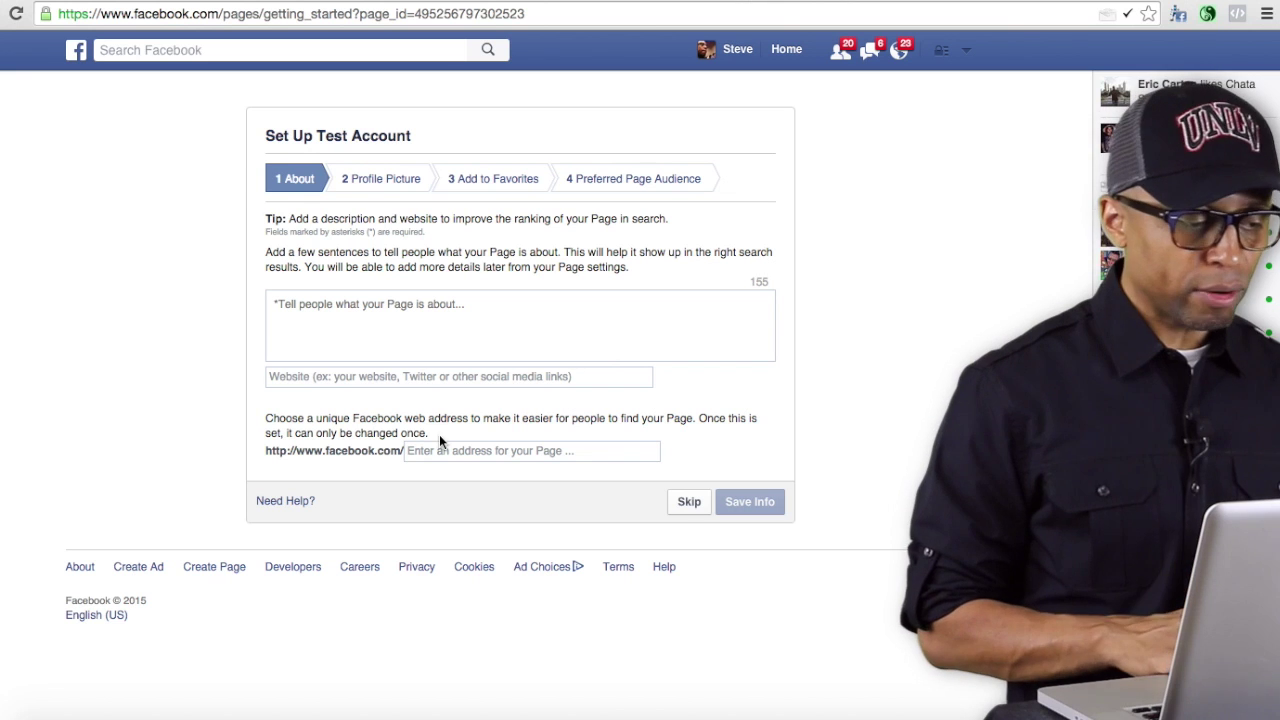
pyautogui.click(688, 503)
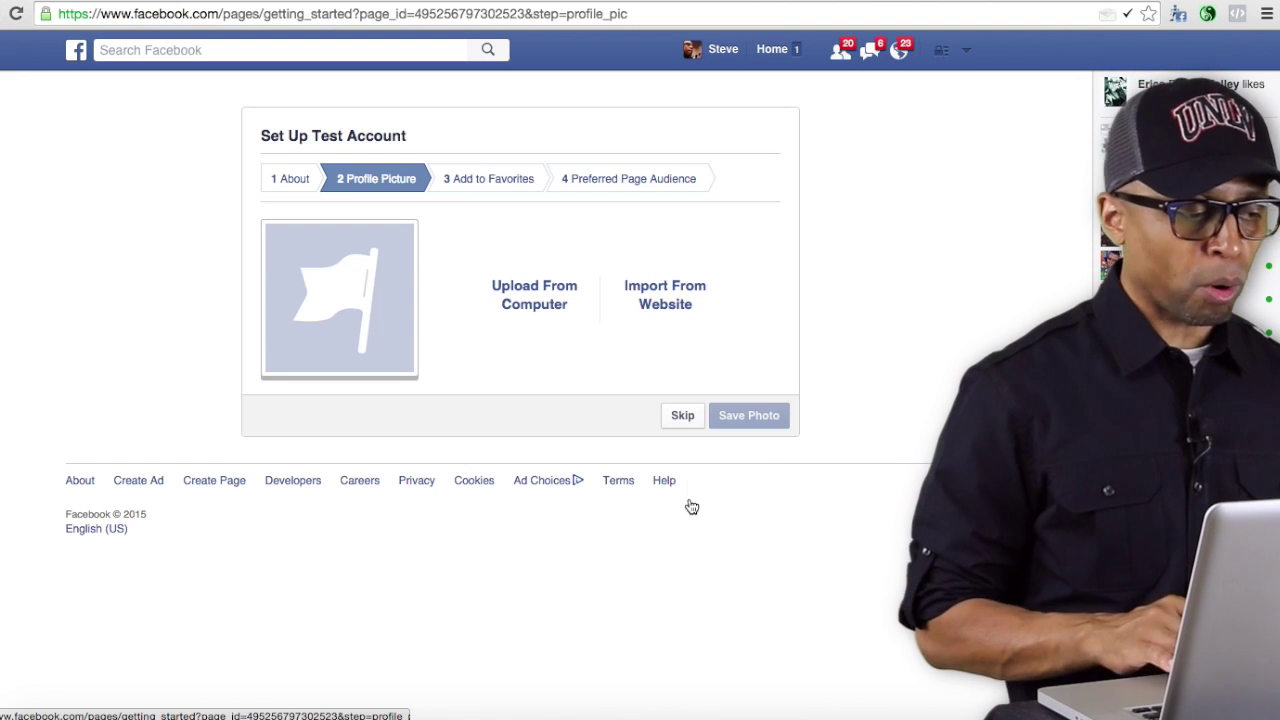
pyautogui.click(533, 292)
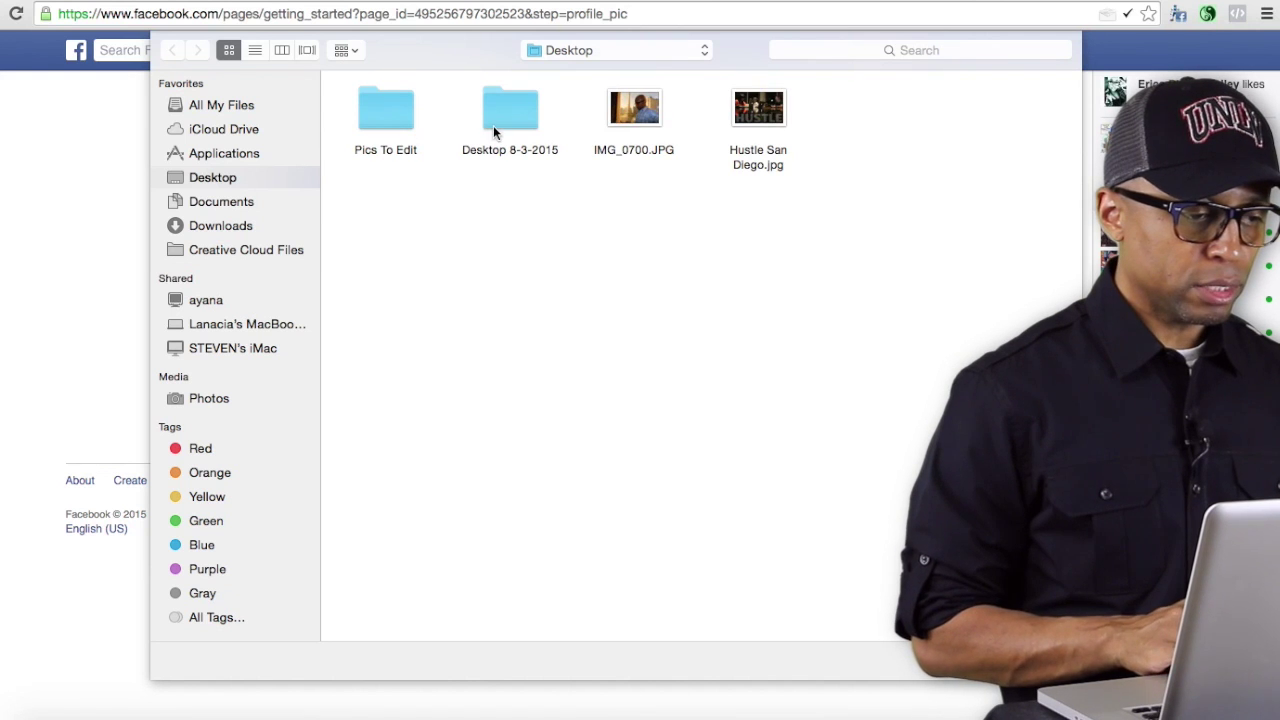
pyautogui.click(634, 113)
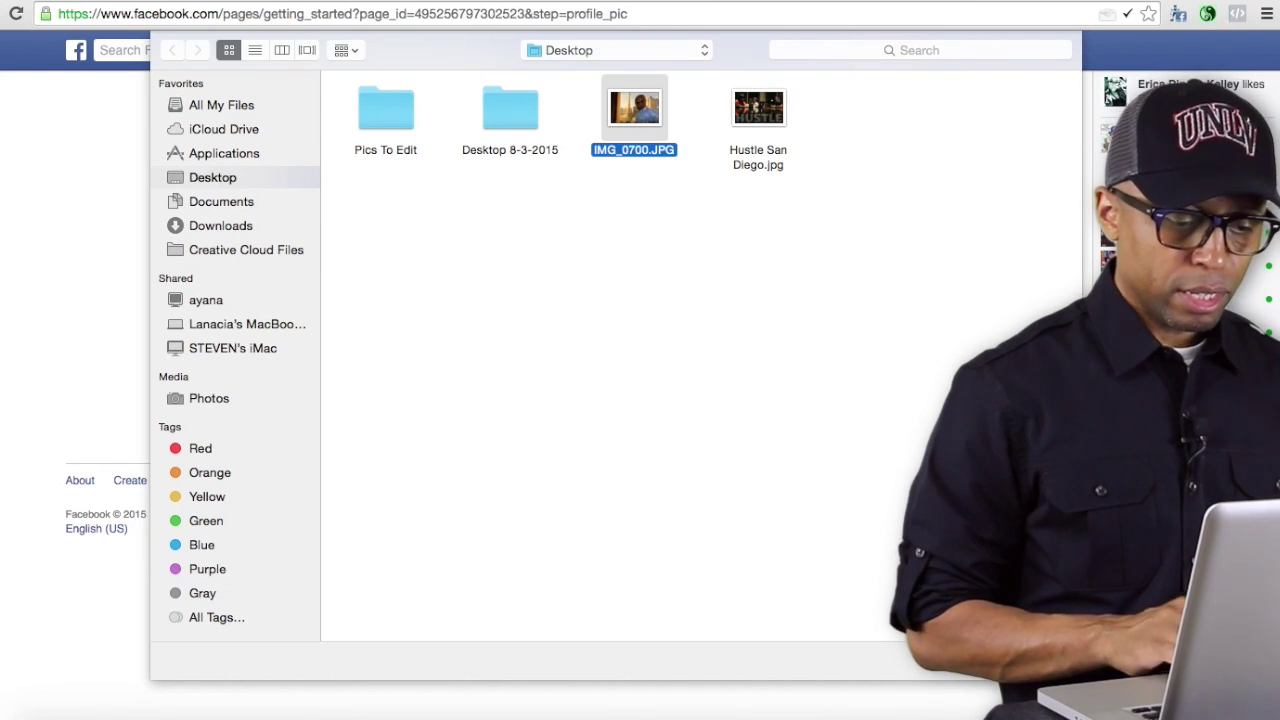
pyautogui.press('Return')
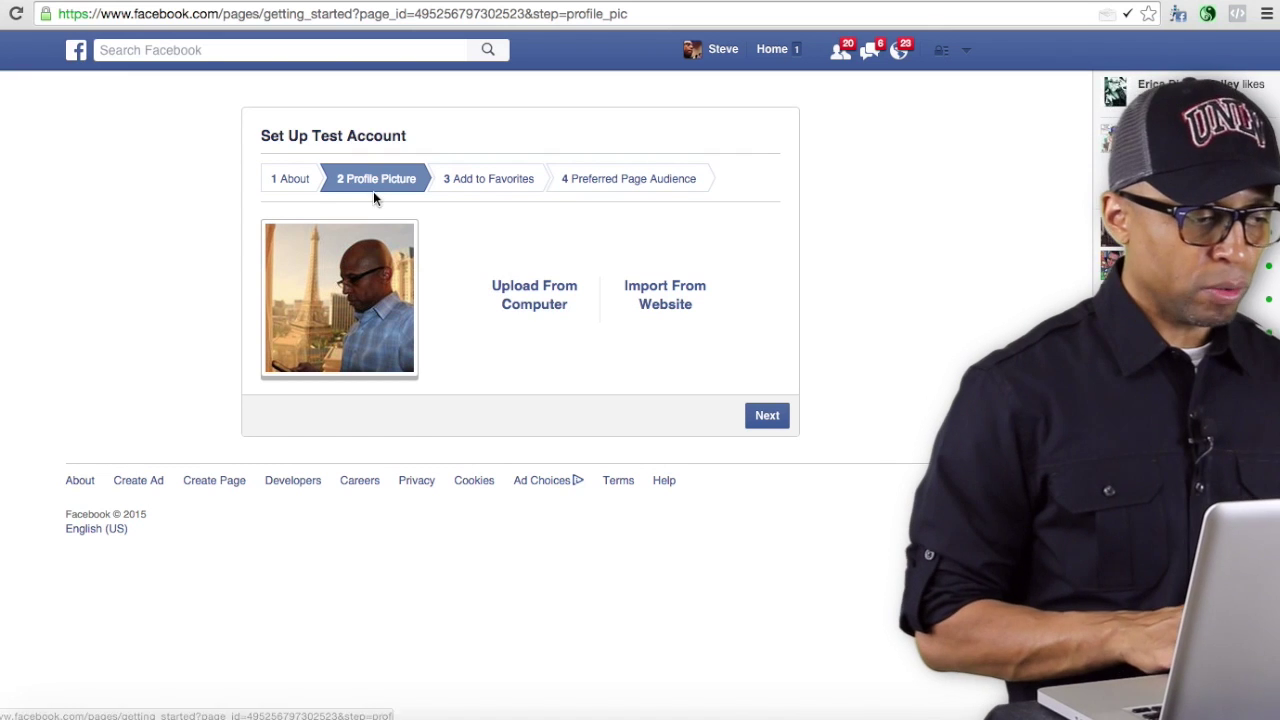
# Step: Accept the profile picture and add the Test Account Page to the favorites
pyautogui.click(771, 421)
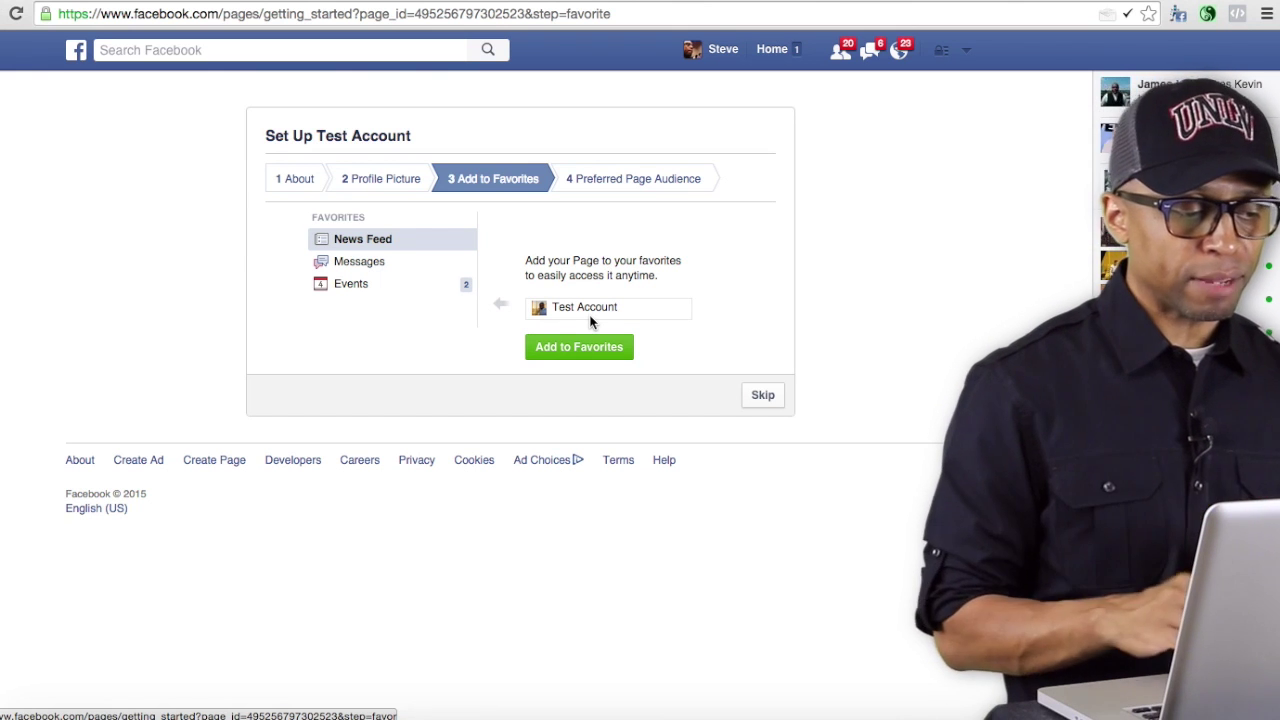
pyautogui.click(600, 349)
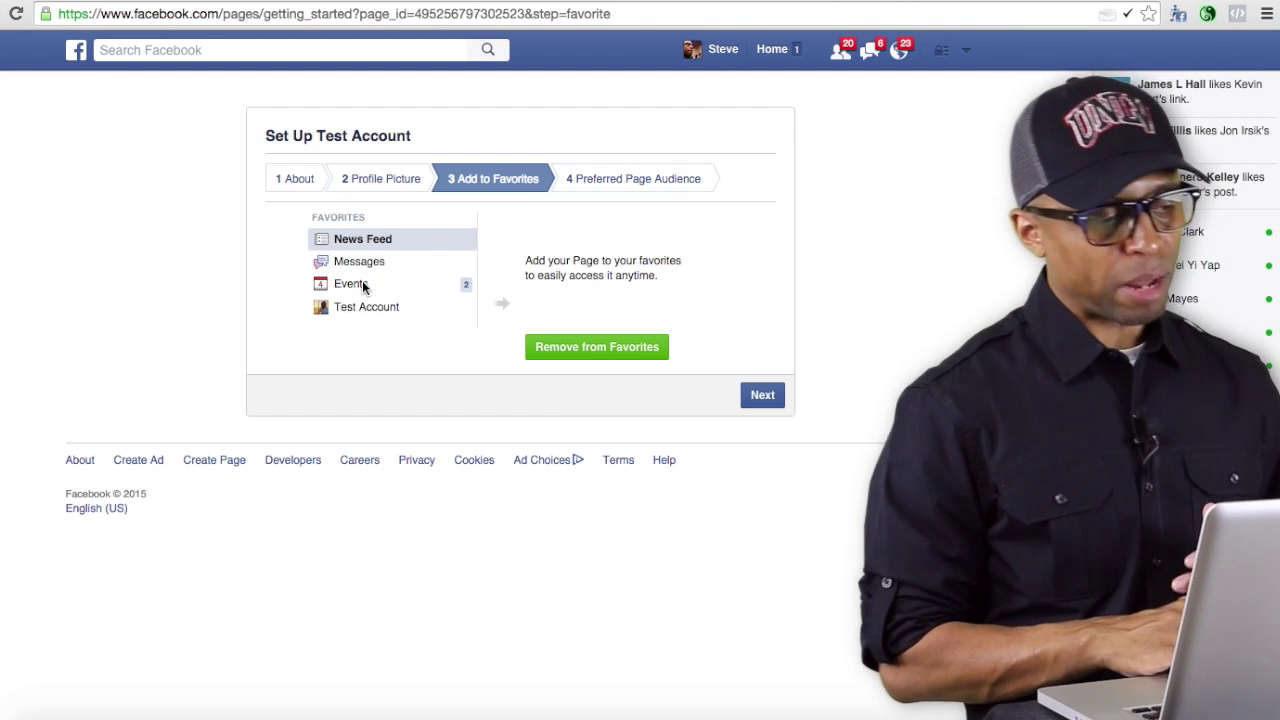
# Step: Continue to the preferred Page audience, include United States as a location, and skip that section to finish the setup
pyautogui.click(768, 400)
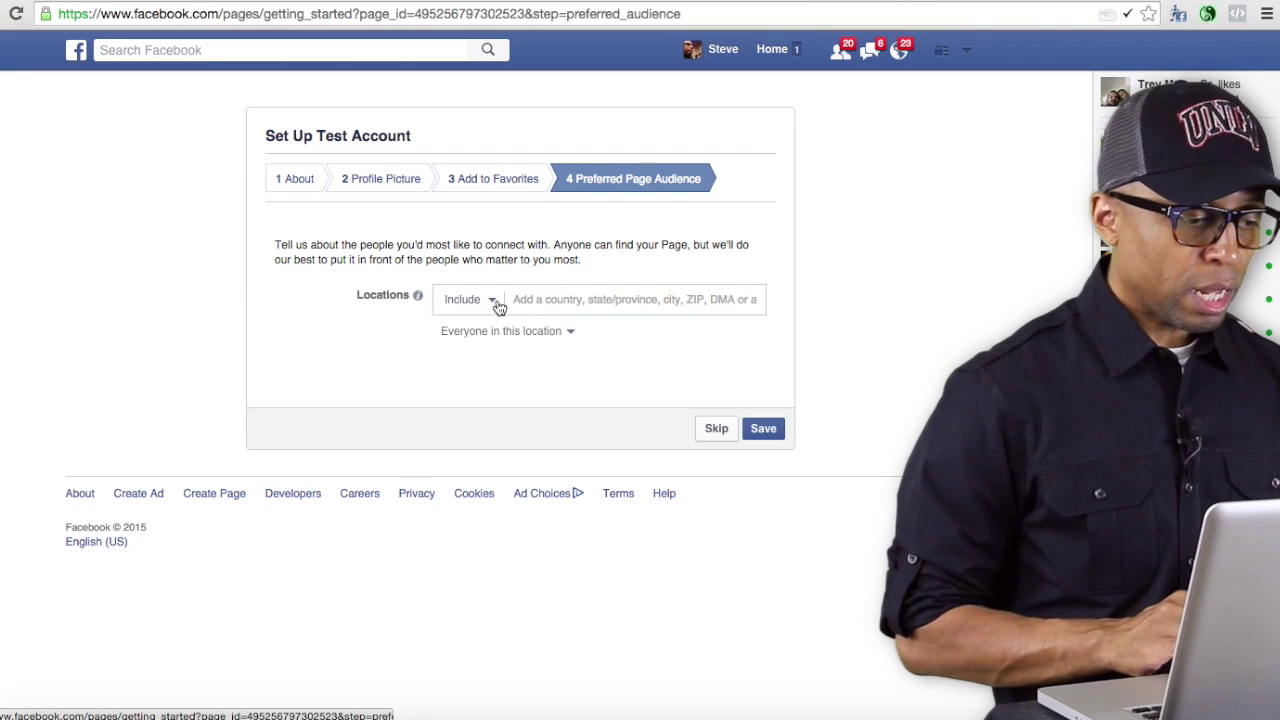
pyautogui.click(494, 305)
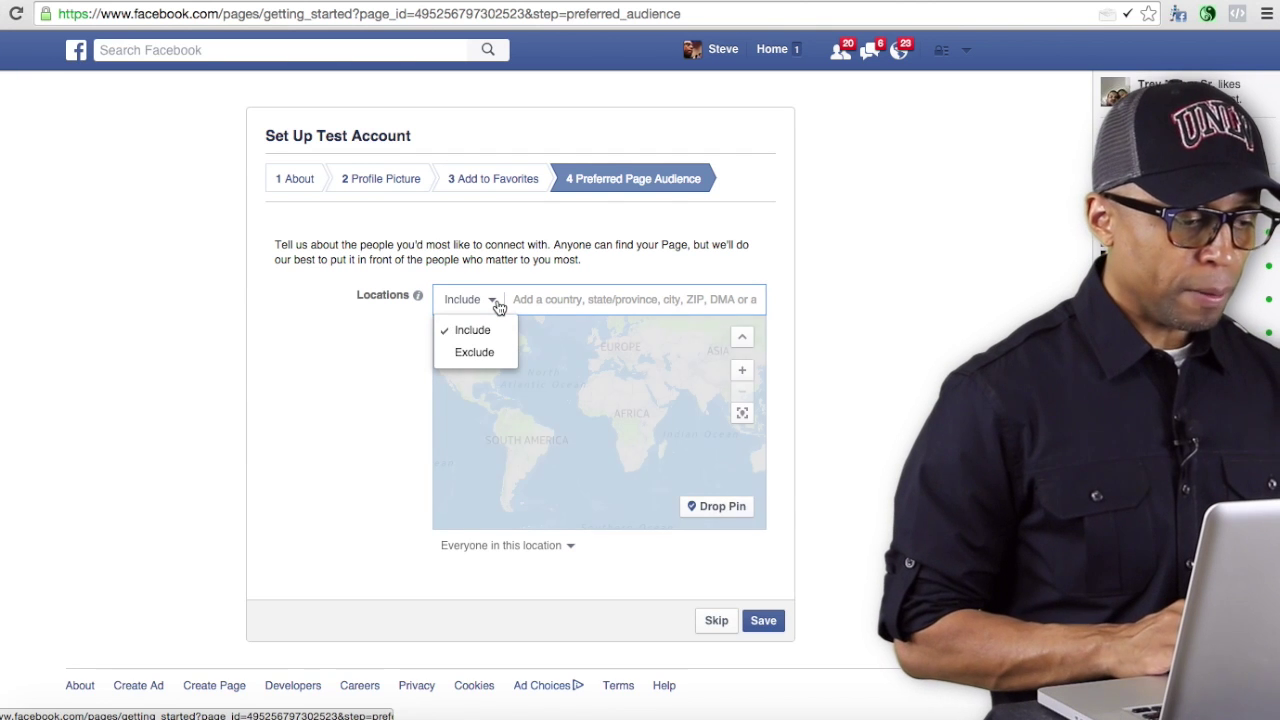
pyautogui.click(371, 324)
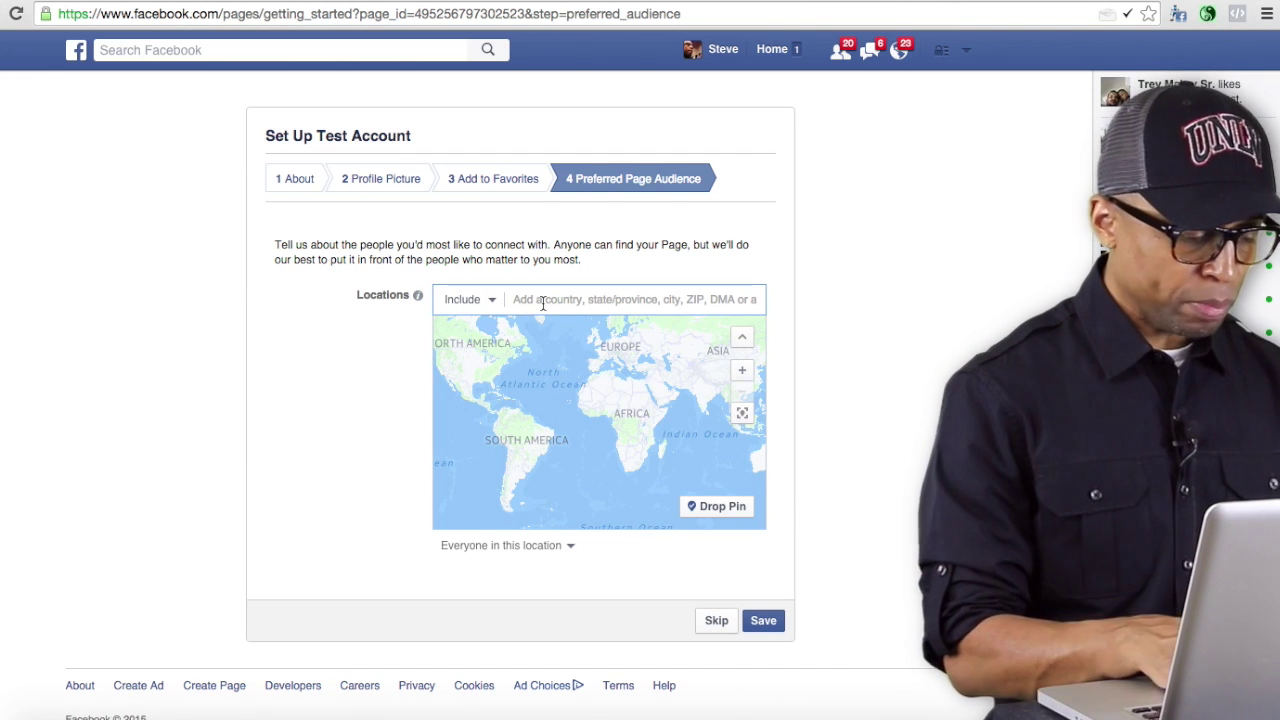
pyautogui.write('us')
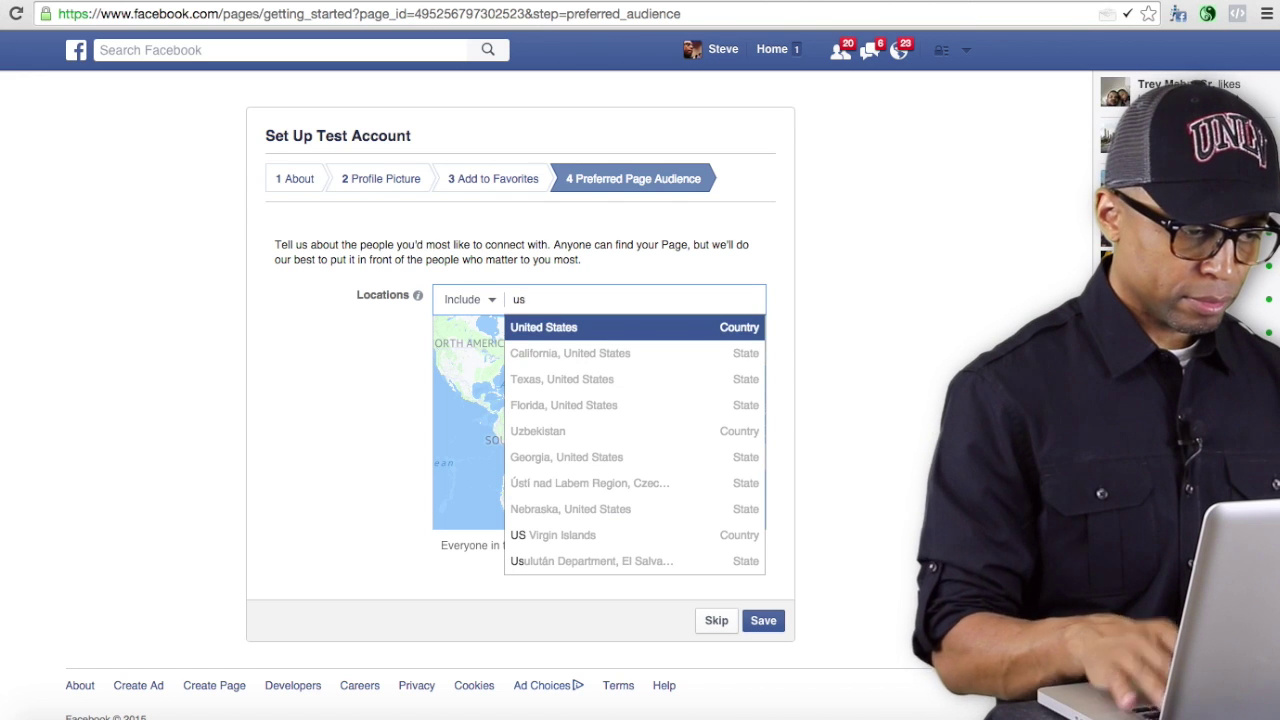
pyautogui.click(552, 328)
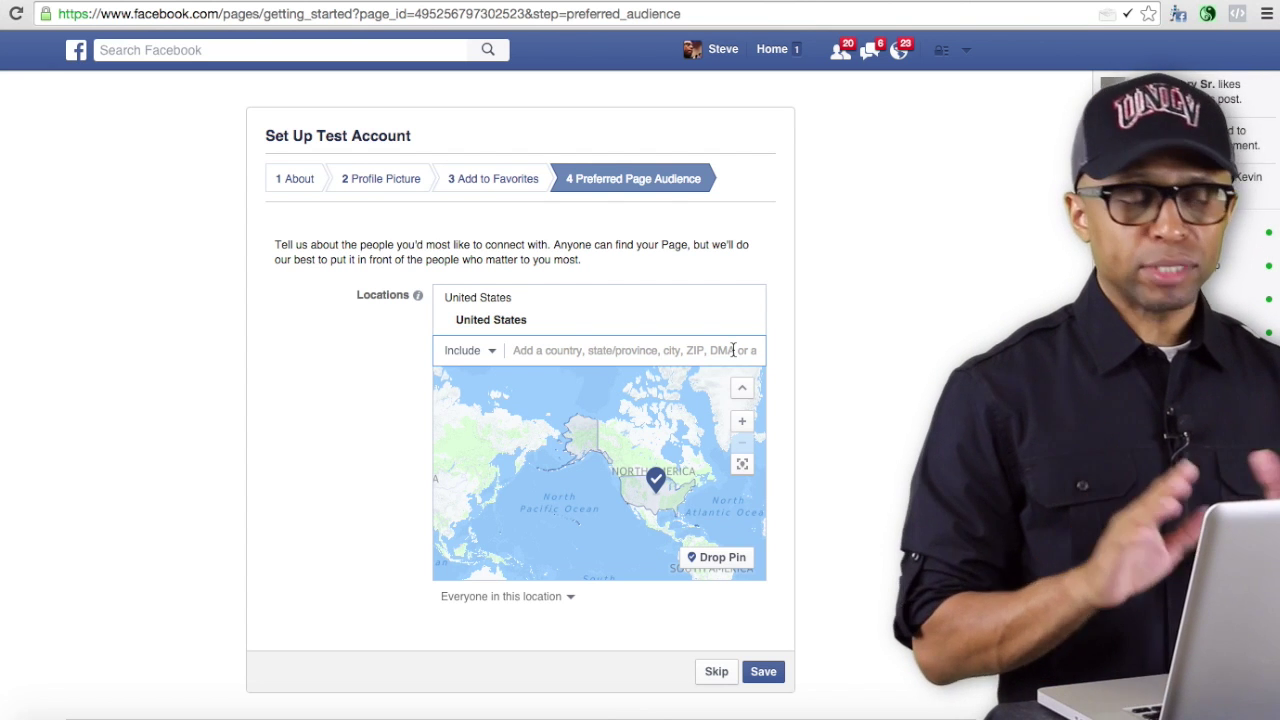
pyautogui.click(765, 677)
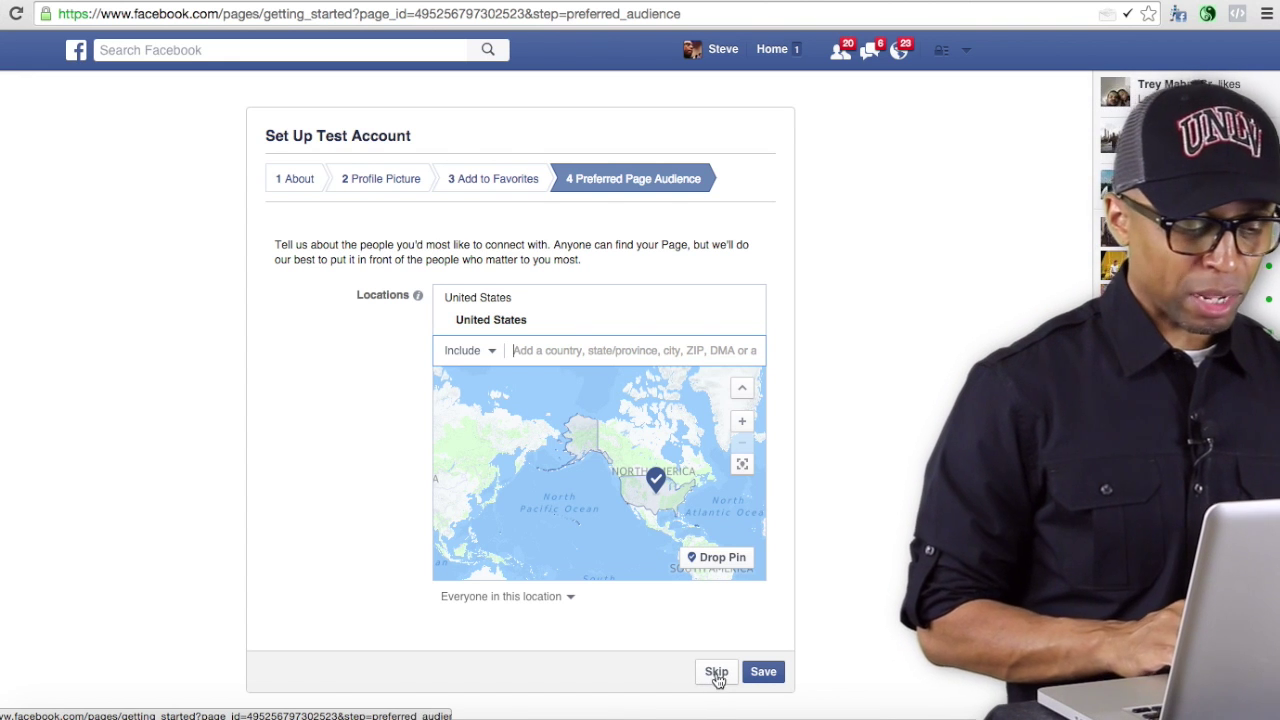
pyautogui.click(716, 676)
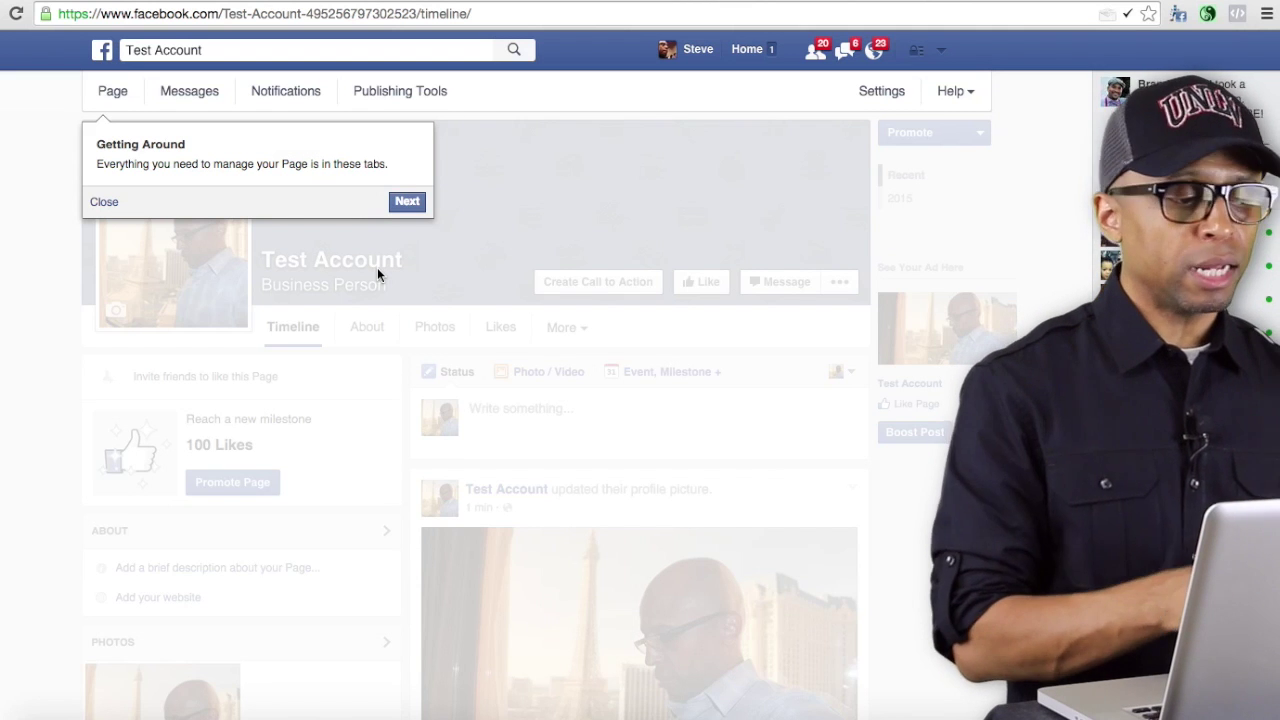
# Step: Advance through the introductory Page tour, like the Test Account Page, and close the friend invitation tip
pyautogui.click(405, 203)
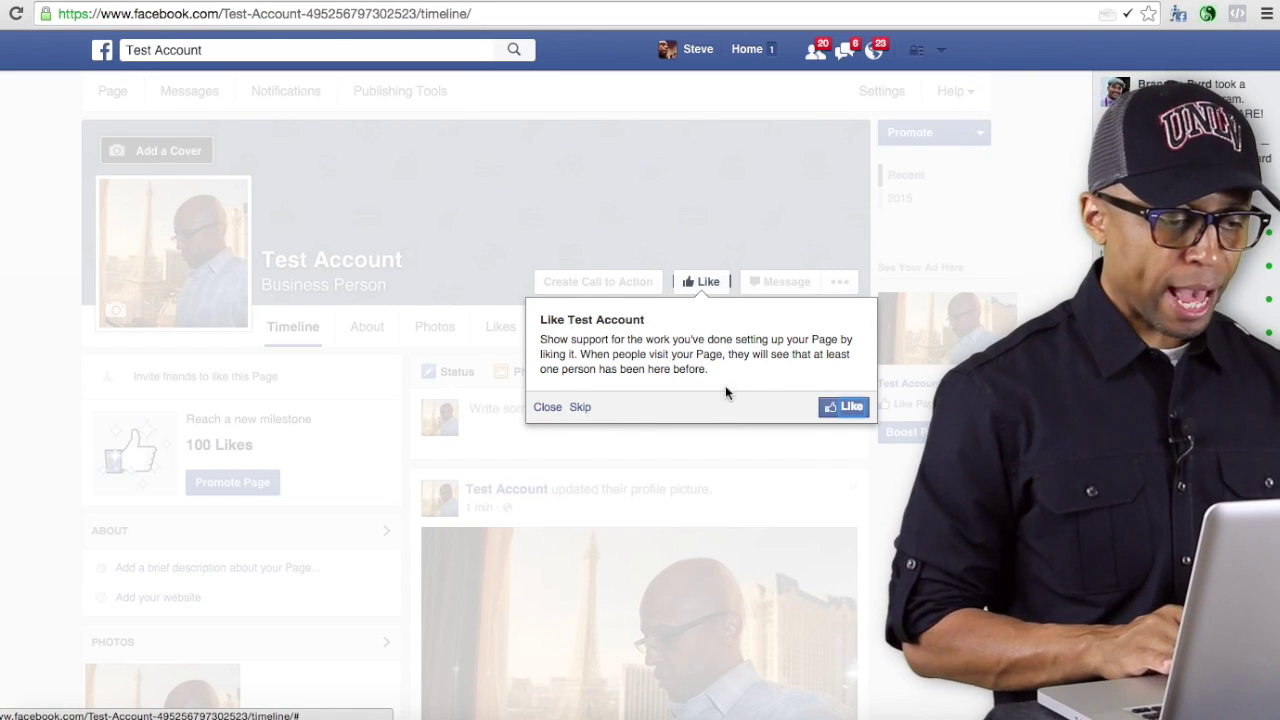
pyautogui.click(849, 405)
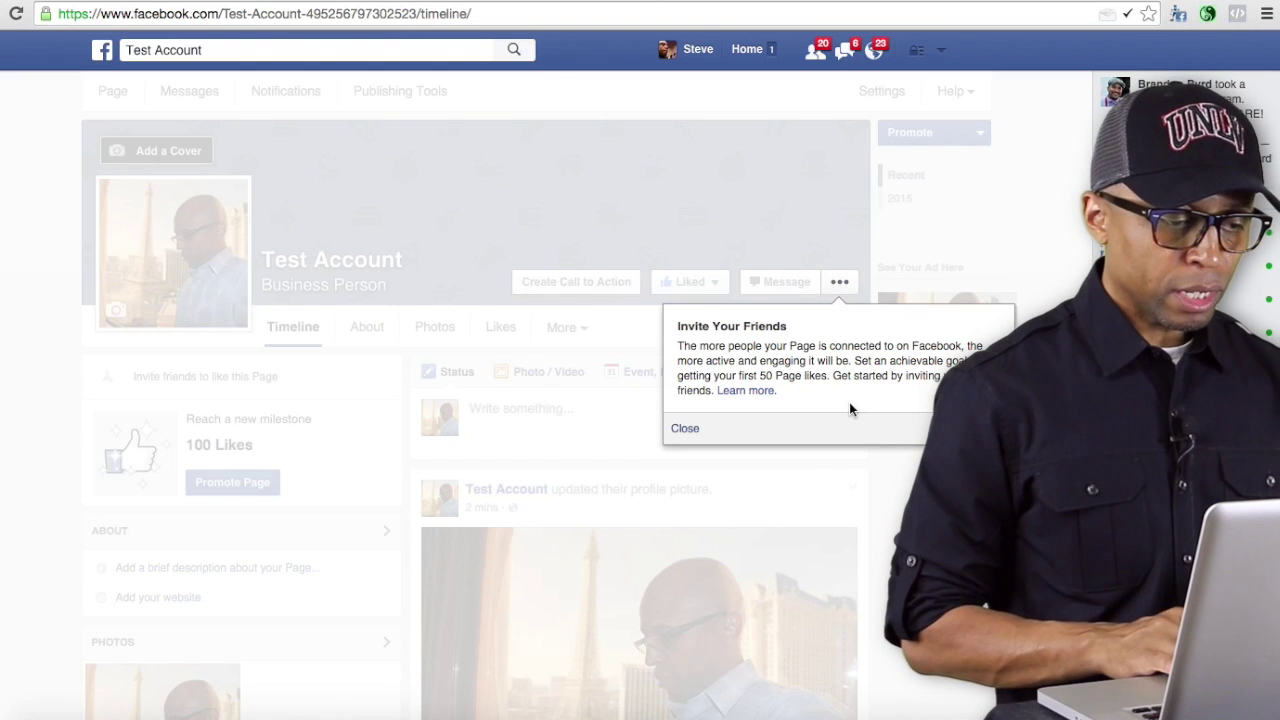
pyautogui.click(685, 429)
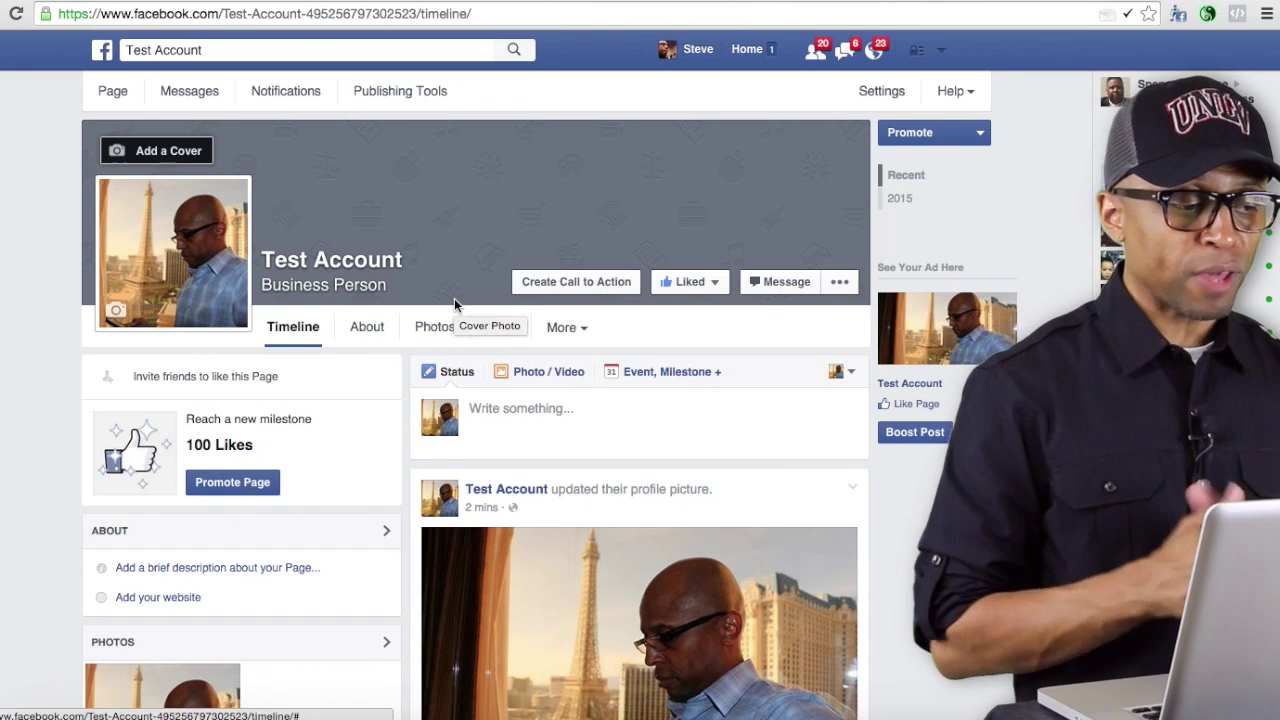
# Step: Upload Hustle San Diego.jpg from the Desktop as the Page's cover photo
pyautogui.moveTo(185, 232)
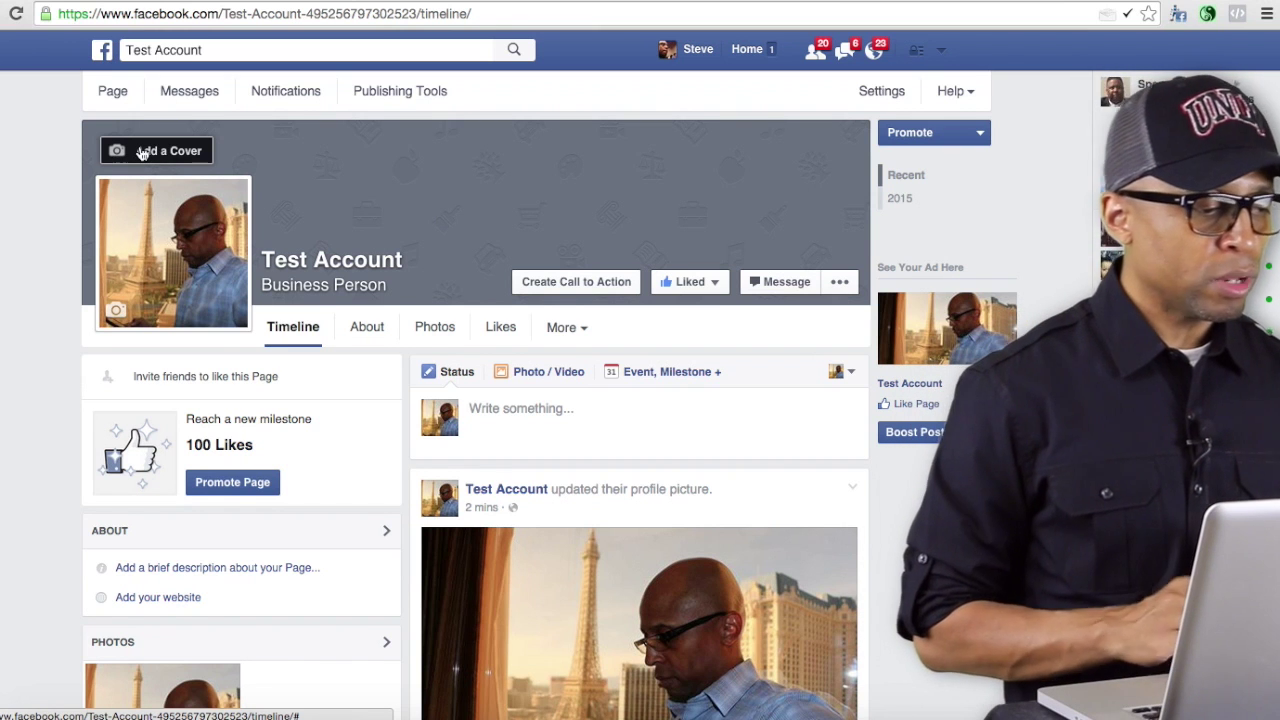
pyautogui.click(141, 152)
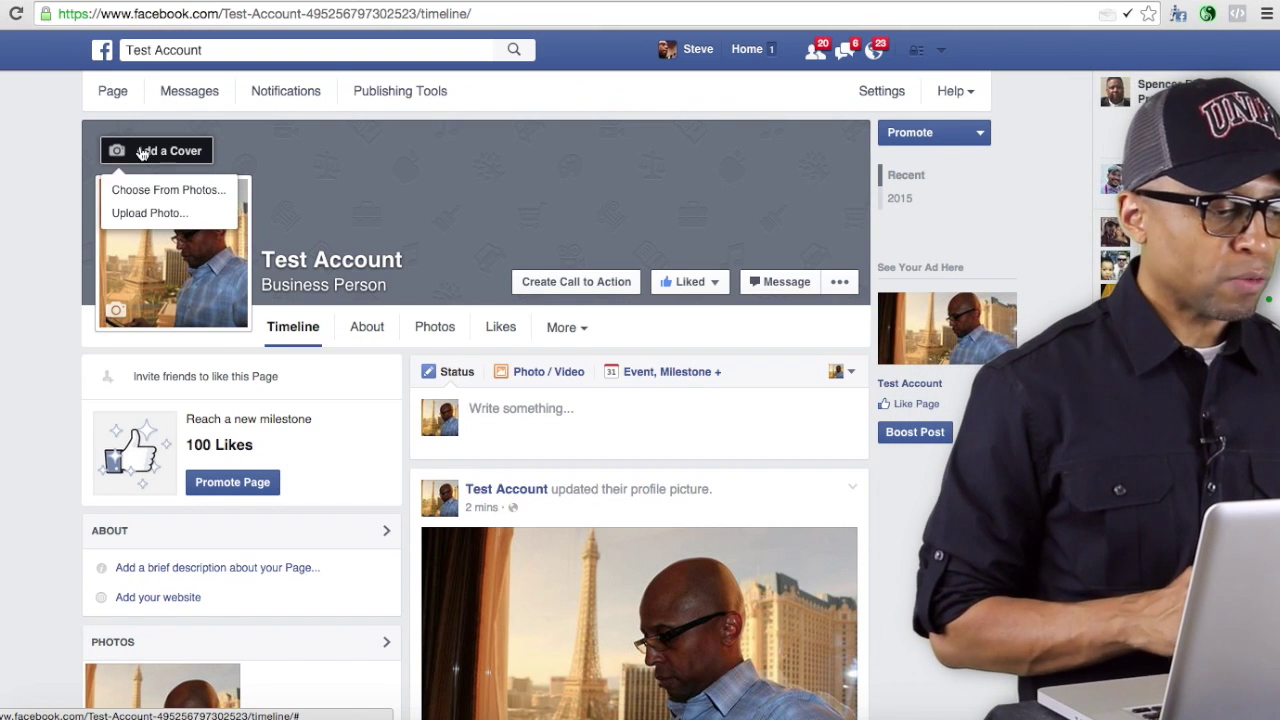
pyautogui.click(170, 213)
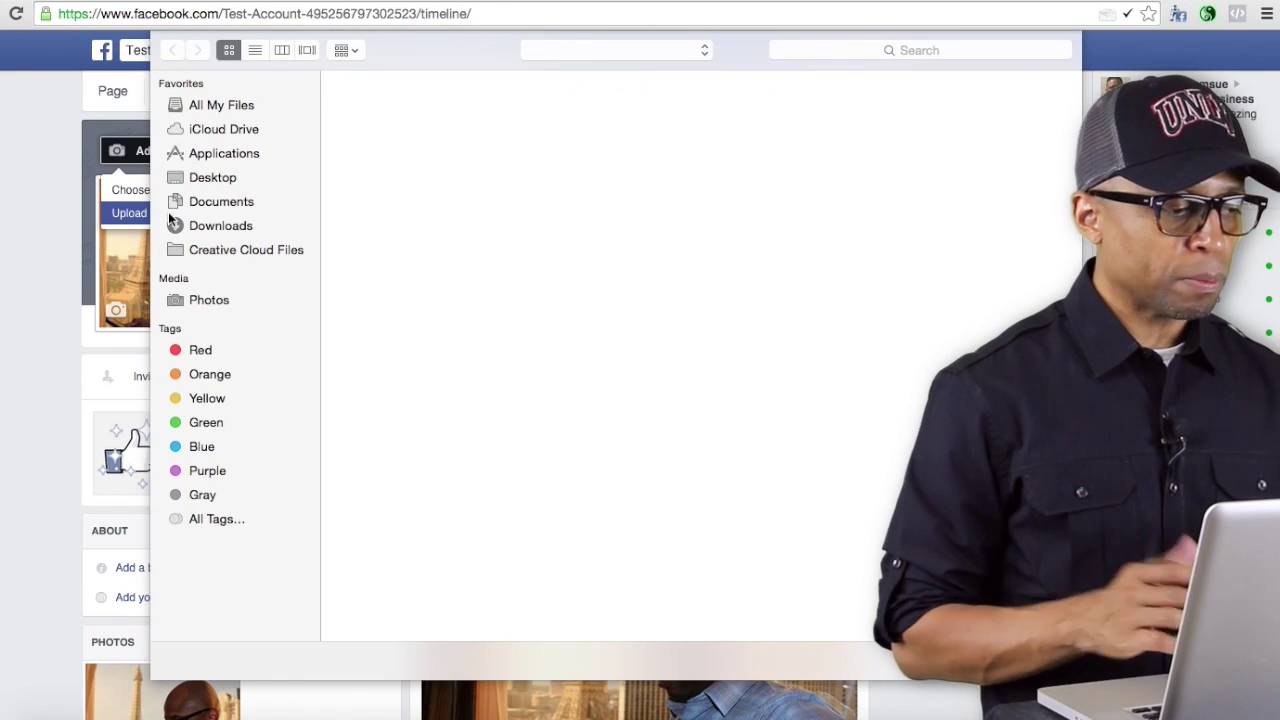
pyautogui.click(252, 181)
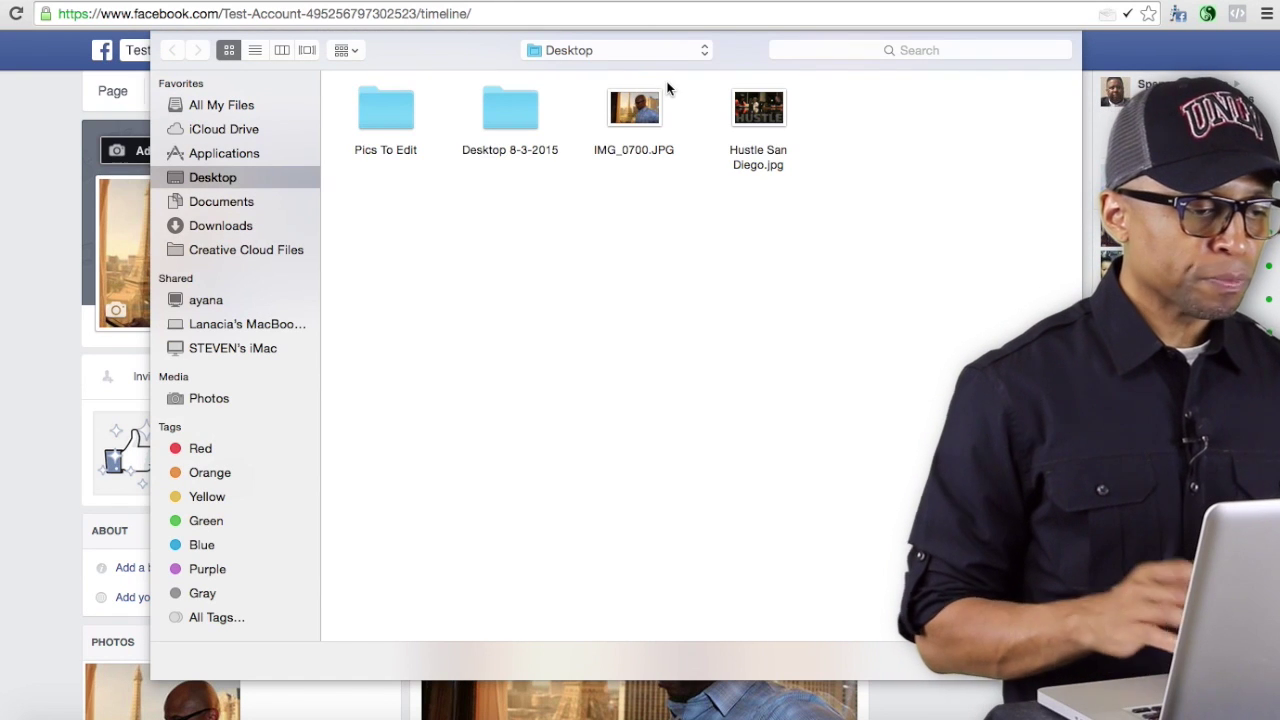
pyautogui.click(744, 117)
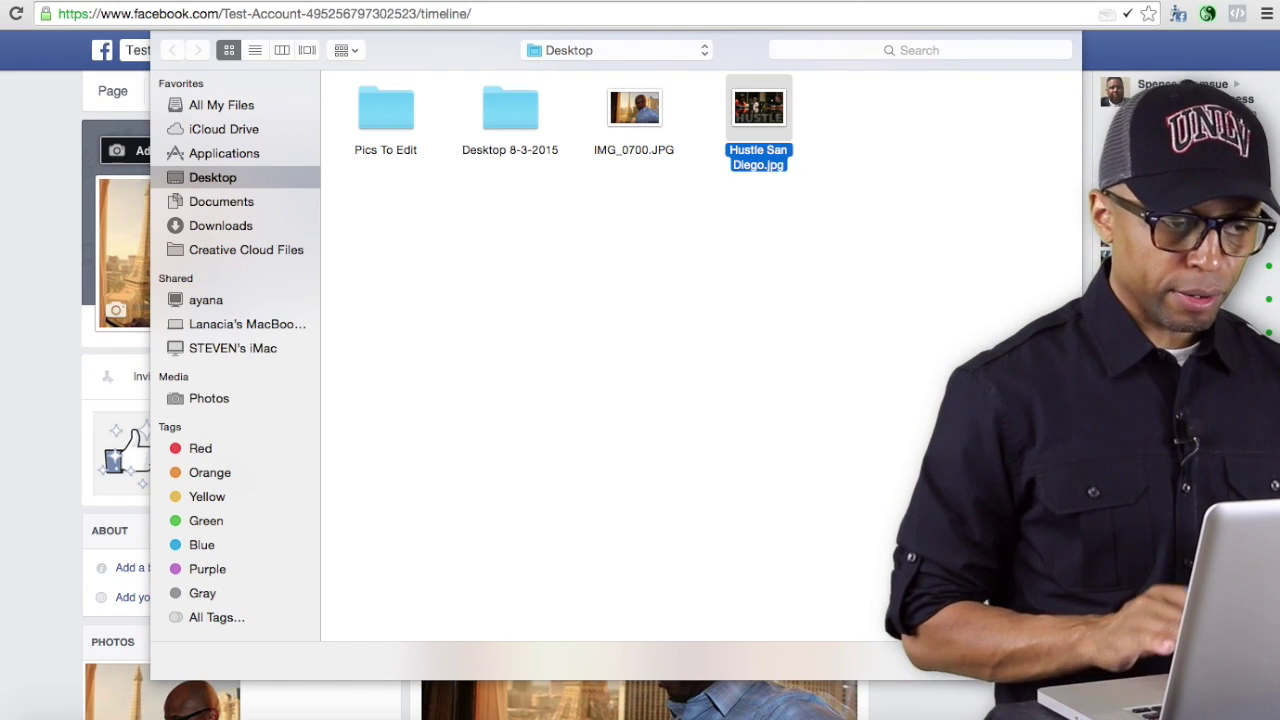
pyautogui.press('Return')
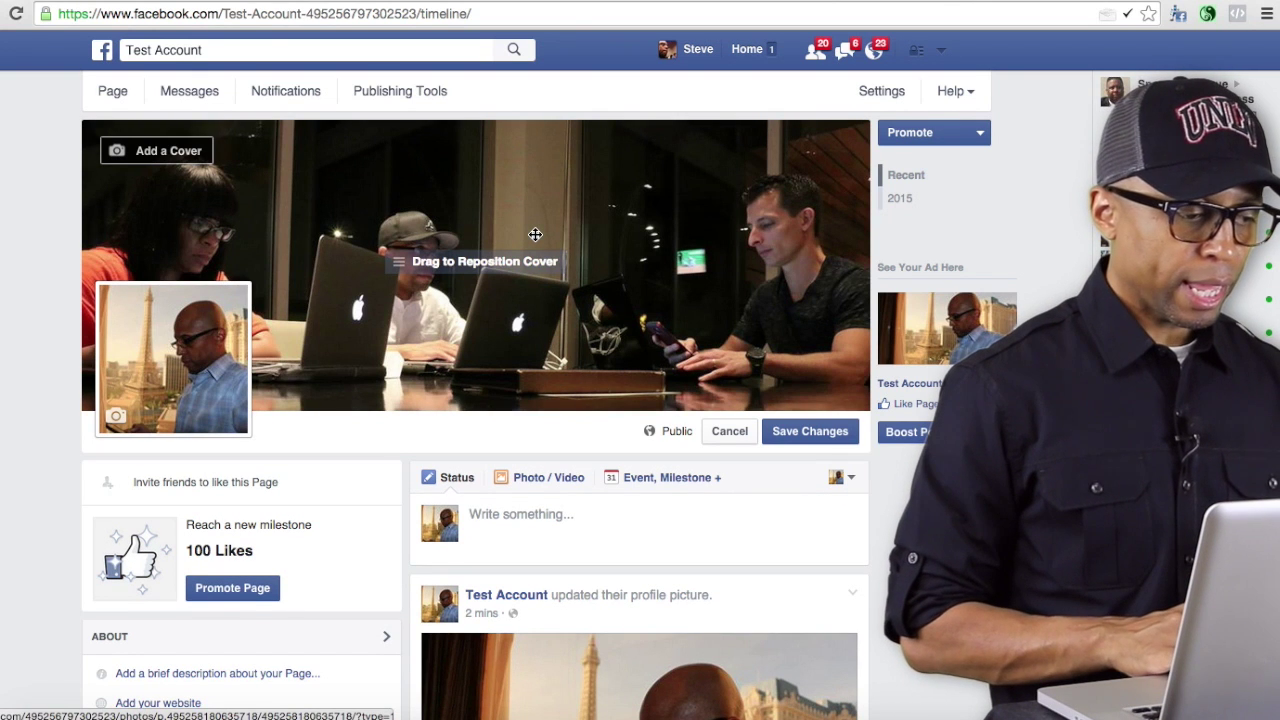
# Step: Reposition the cover photo slightly upward and save it, closing the tip about suggesting the Page to email contacts
pyautogui.moveTo(535, 234); pyautogui.dragTo(538, 194)
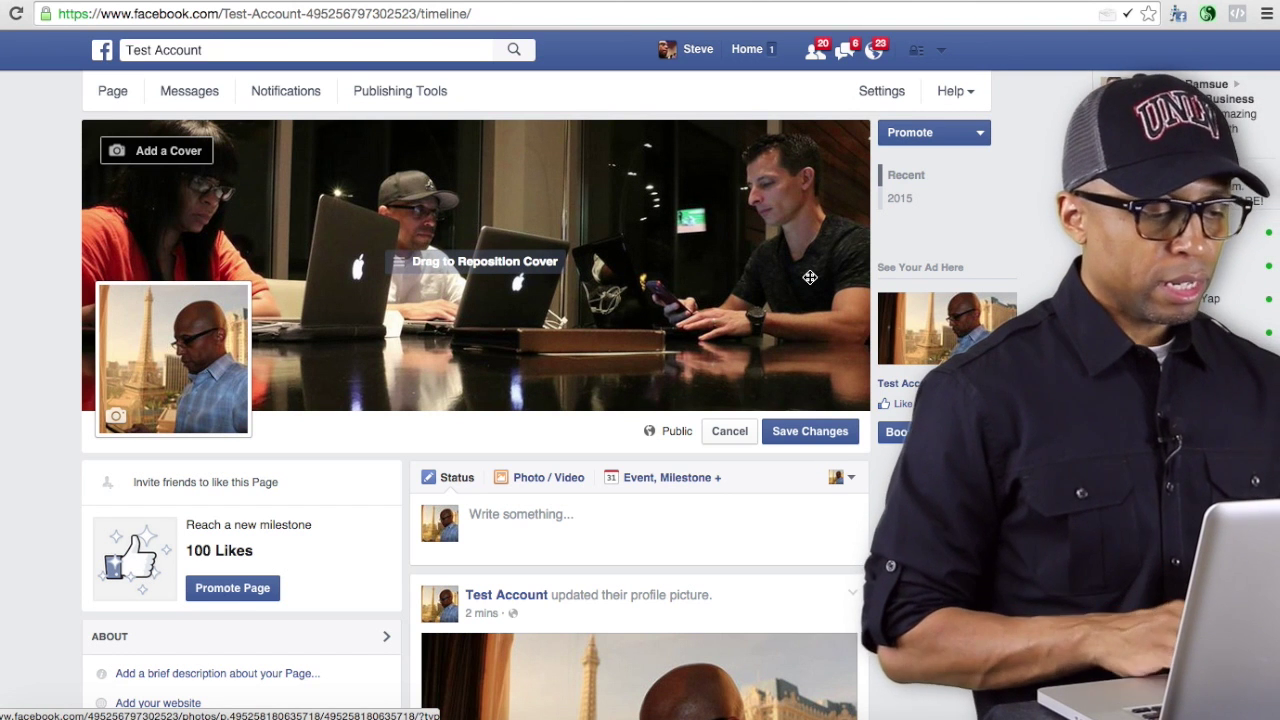
pyautogui.click(797, 431)
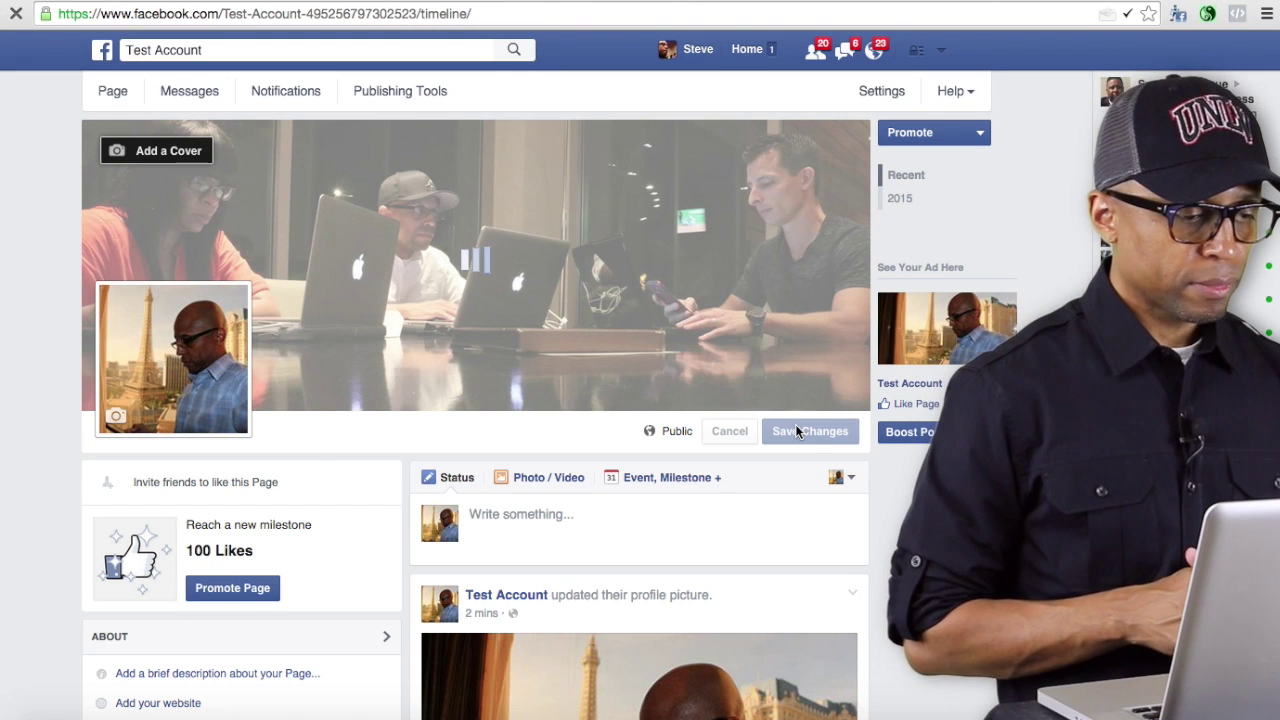
pyautogui.press('super+r')
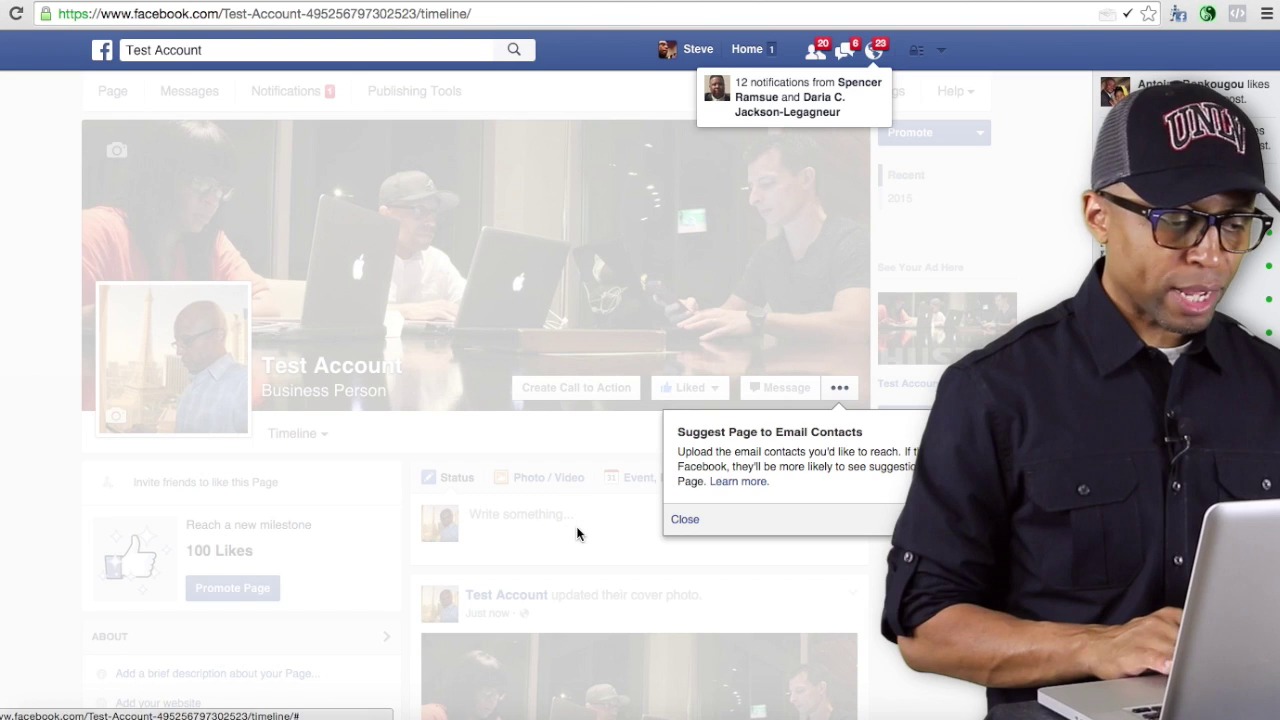
pyautogui.click(686, 520)
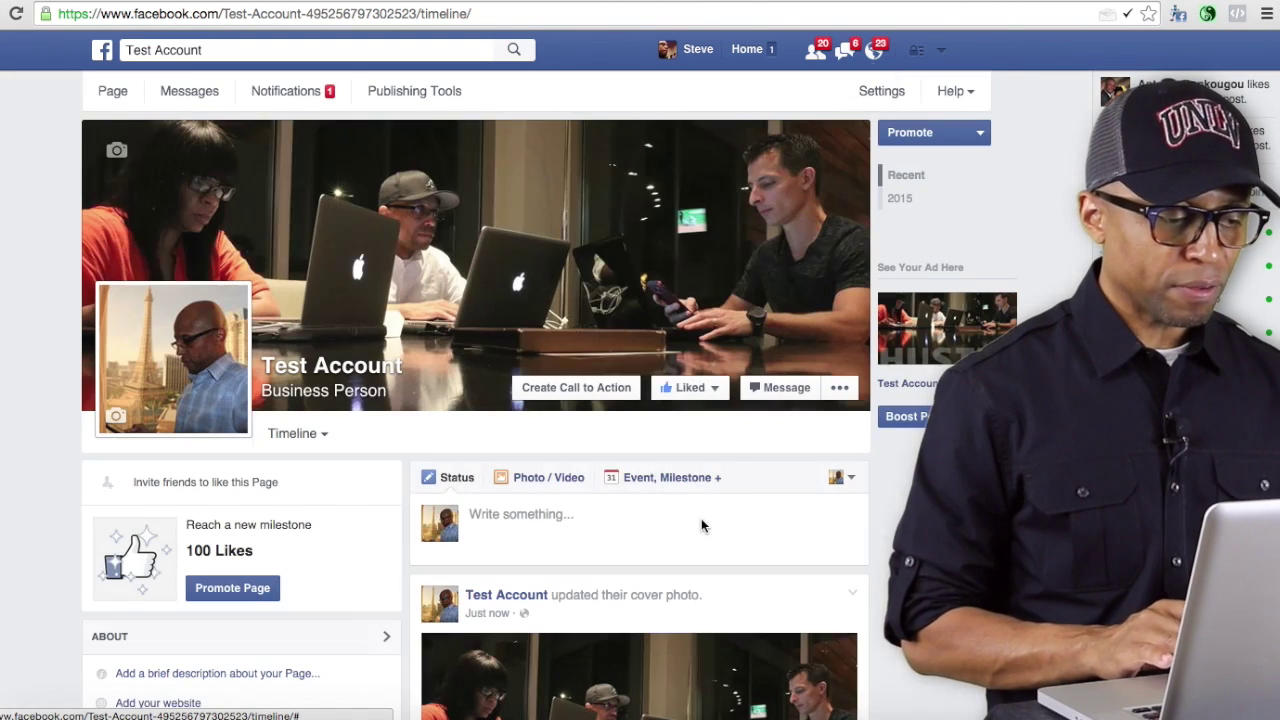